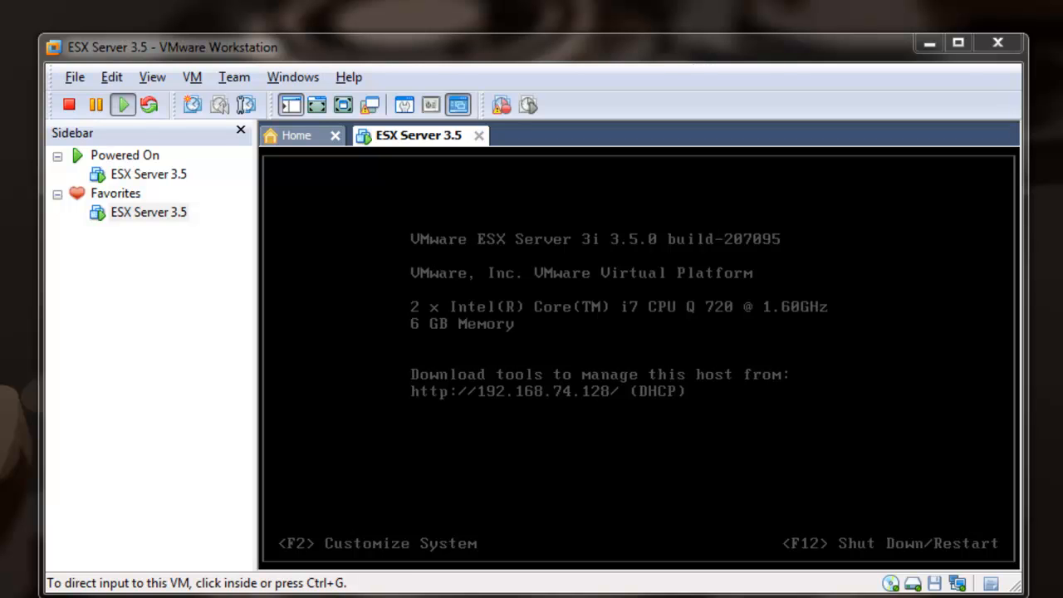
# - Inspect the ESX Server 3.5 VM's CD/DVD device node settings, then close without saving
pyautogui.rightClick(156, 214)
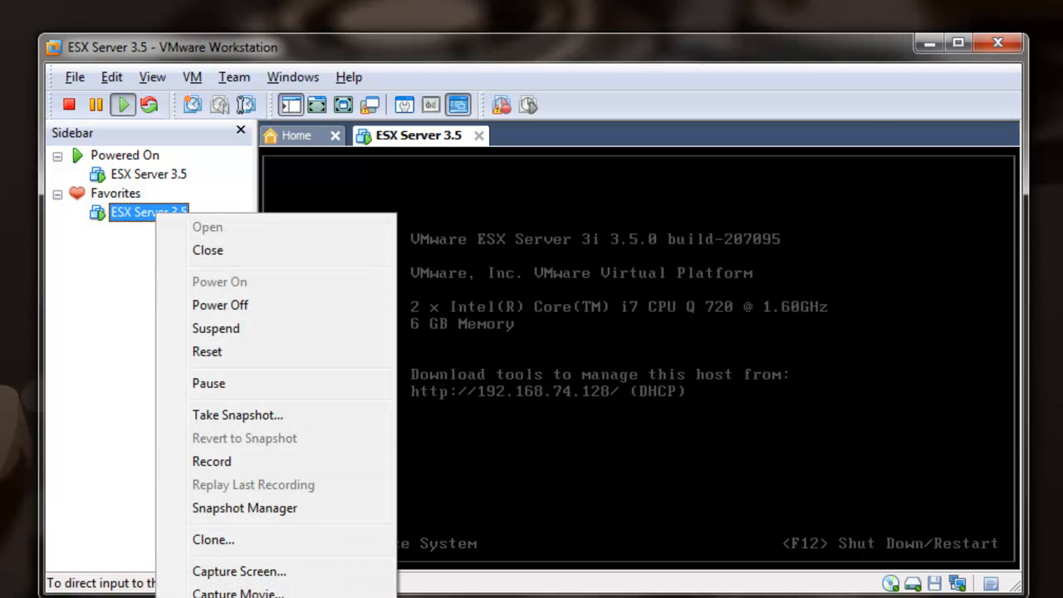
pyautogui.click(224, 597)
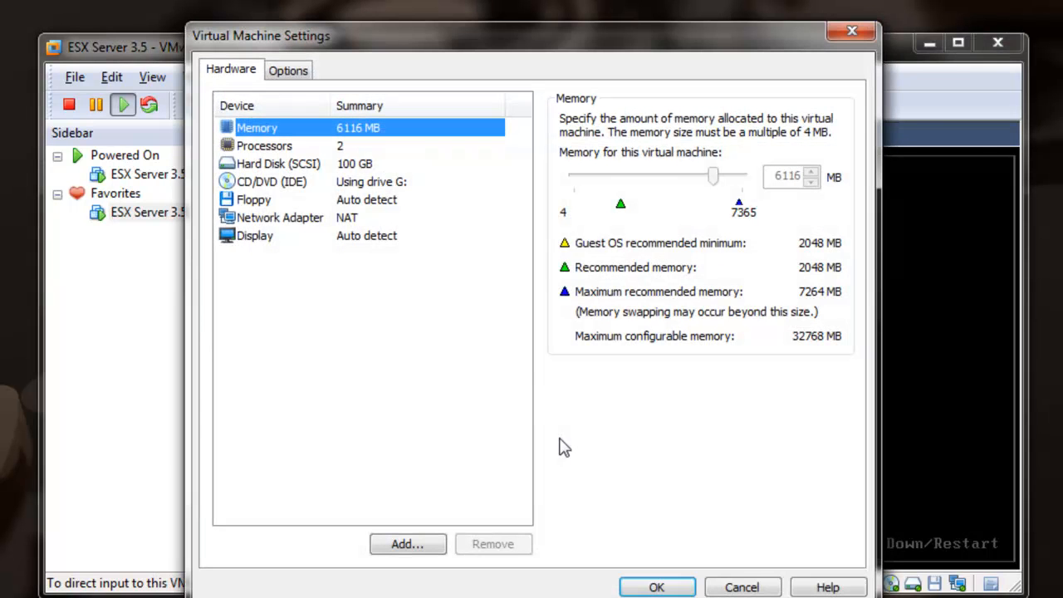
pyautogui.click(309, 184)
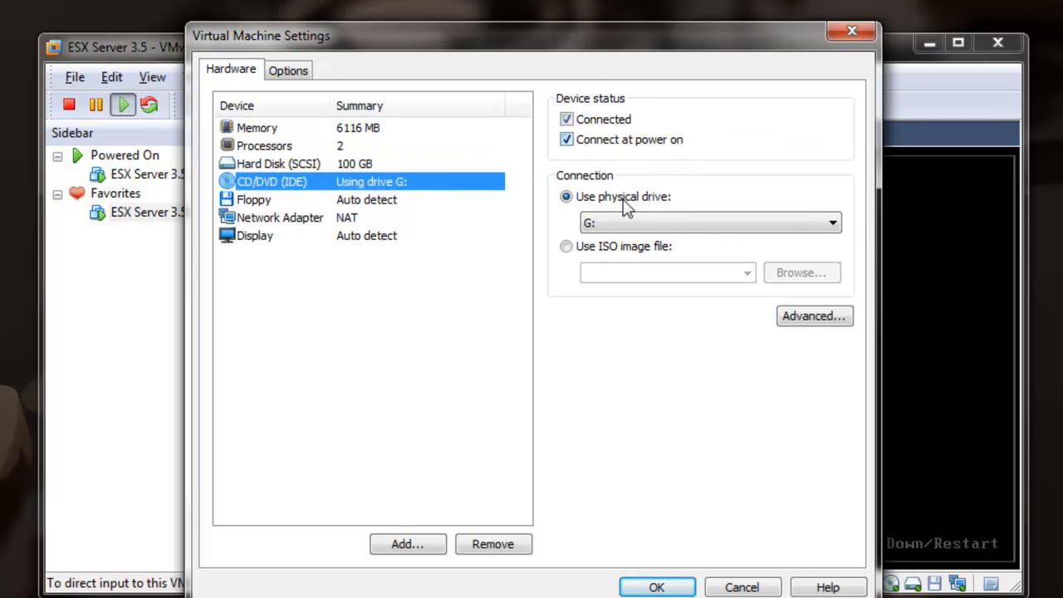
pyautogui.click(816, 321)
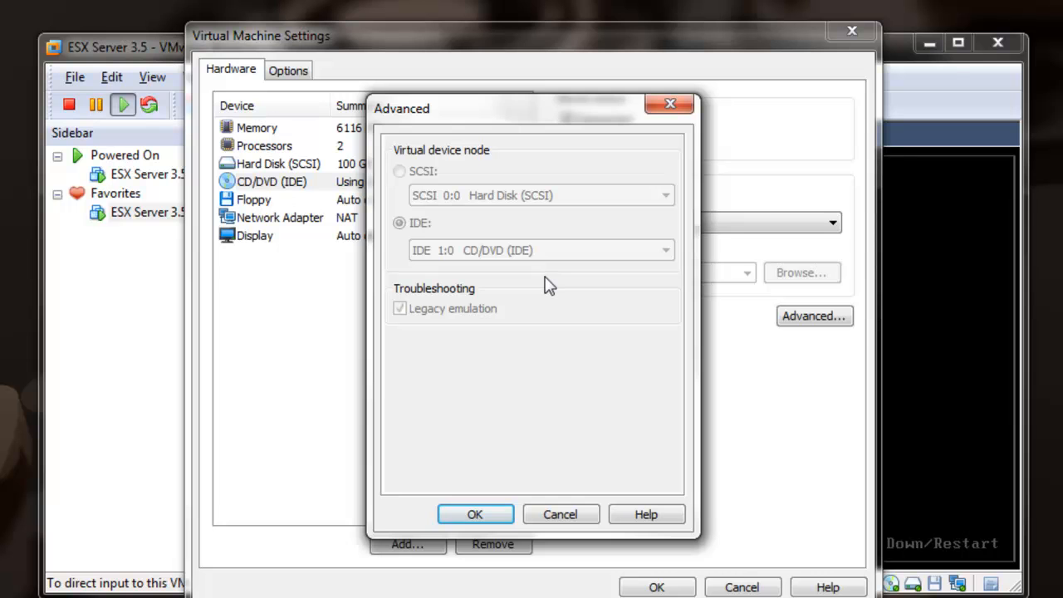
pyautogui.click(498, 515)
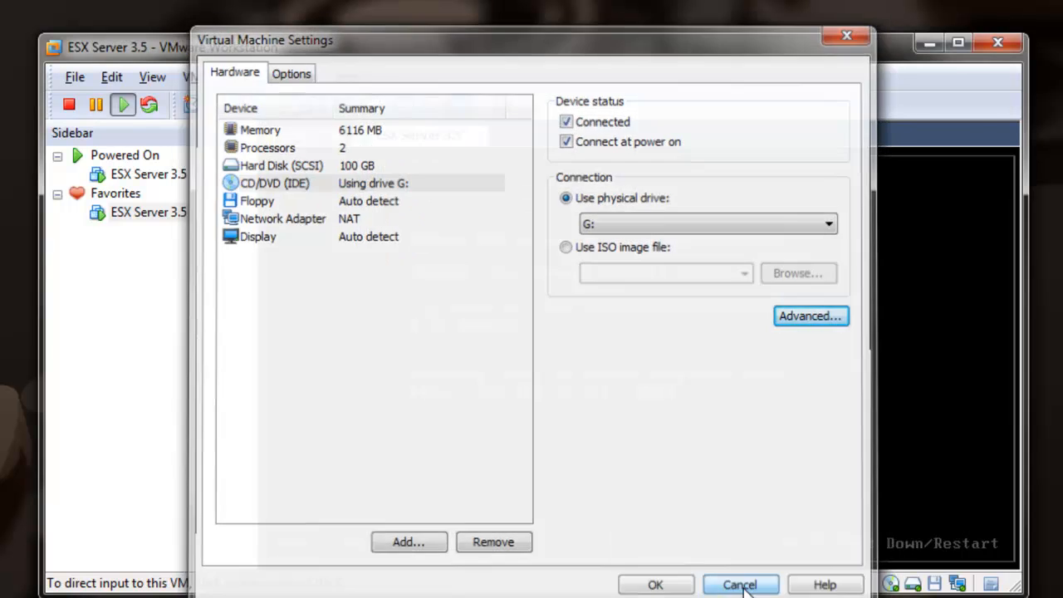
pyautogui.click(739, 587)
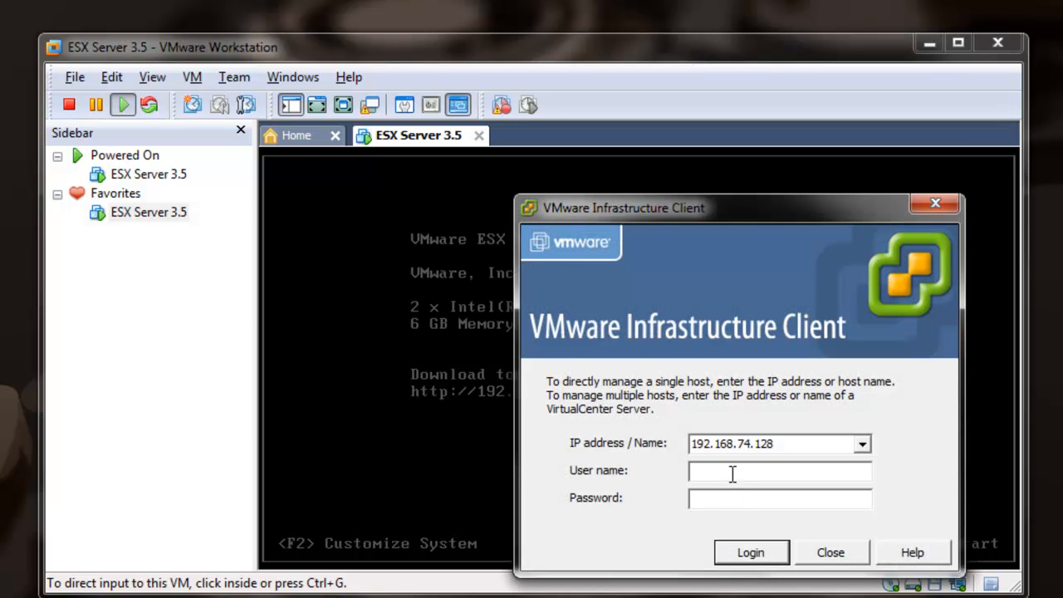
# - Log in to host 192.168.74.128 as root, ignoring the certificate warning
pyautogui.click(732, 473)
pyautogui.write('root')
pyautogui.press('Return')
pyautogui.click(755, 480)
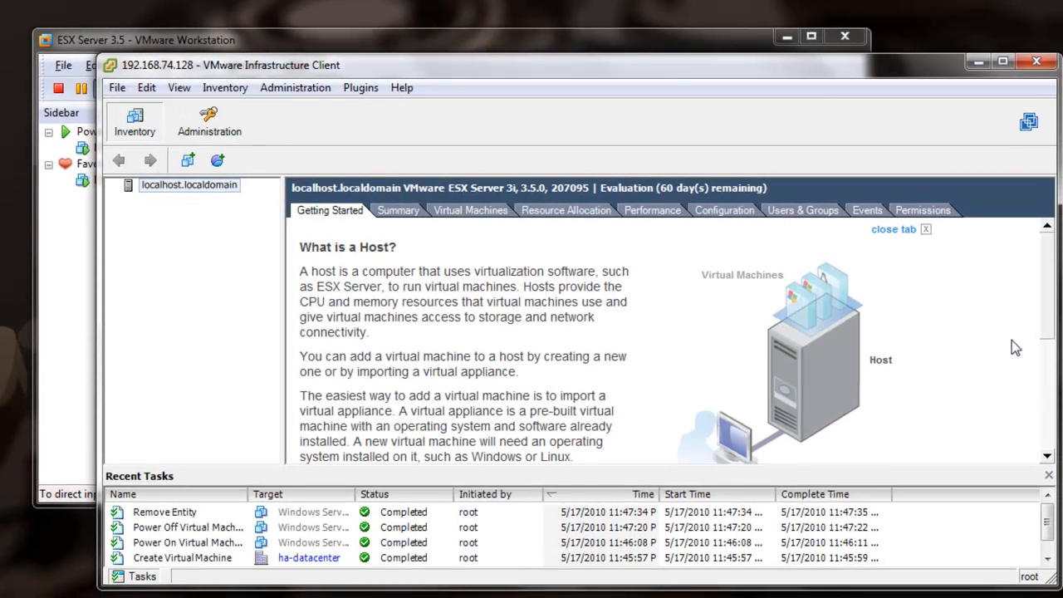
pyautogui.scroll(-4, 1014, 348)
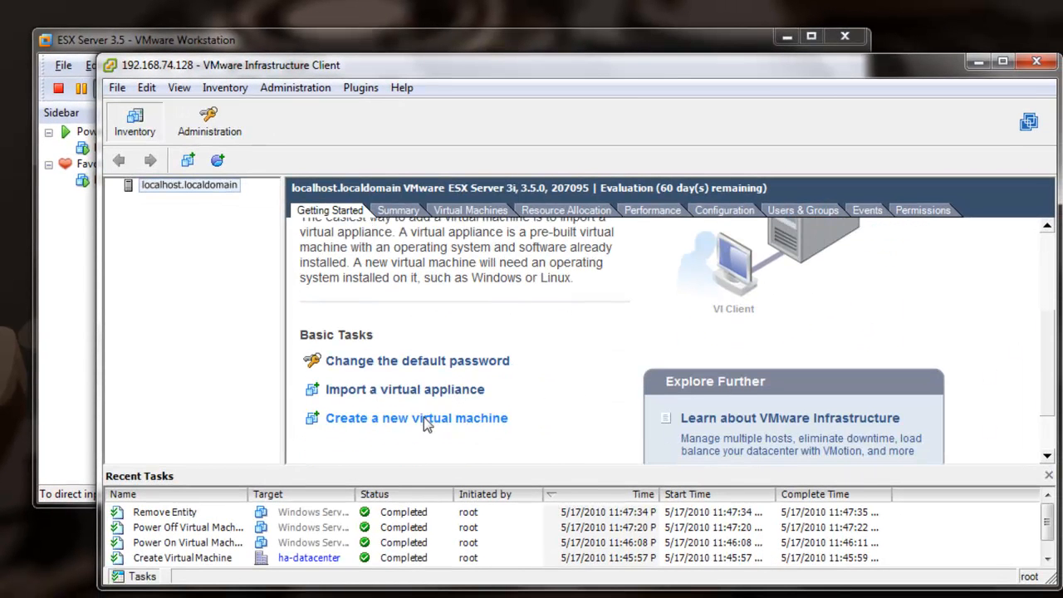
# - Start a typical VM named 'Windows Server 2008' on datastore1 with Windows Server 2008 (32-bit) guest
pyautogui.click(423, 417)
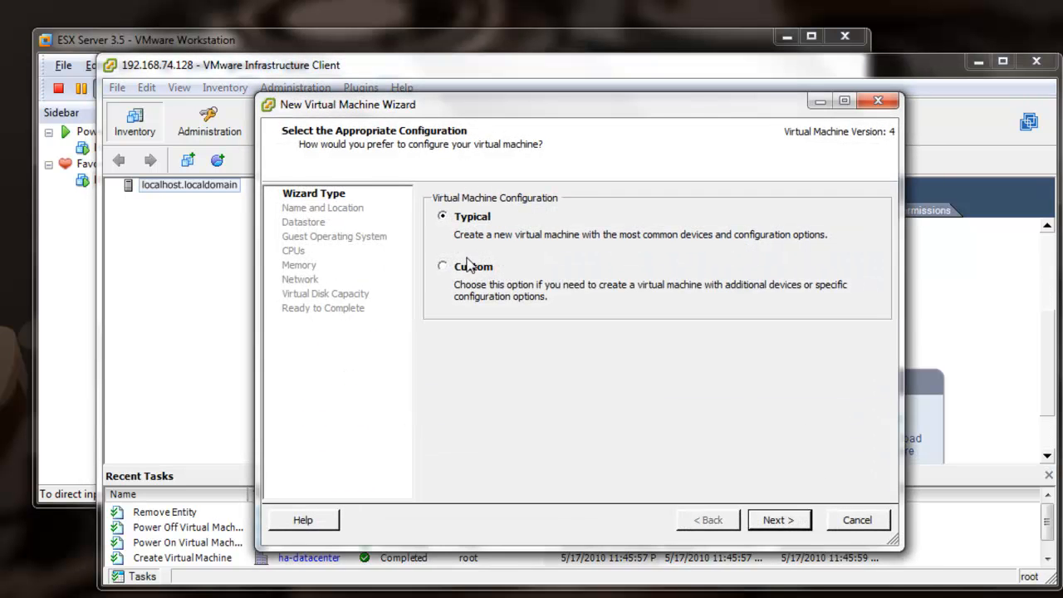
pyautogui.click(775, 519)
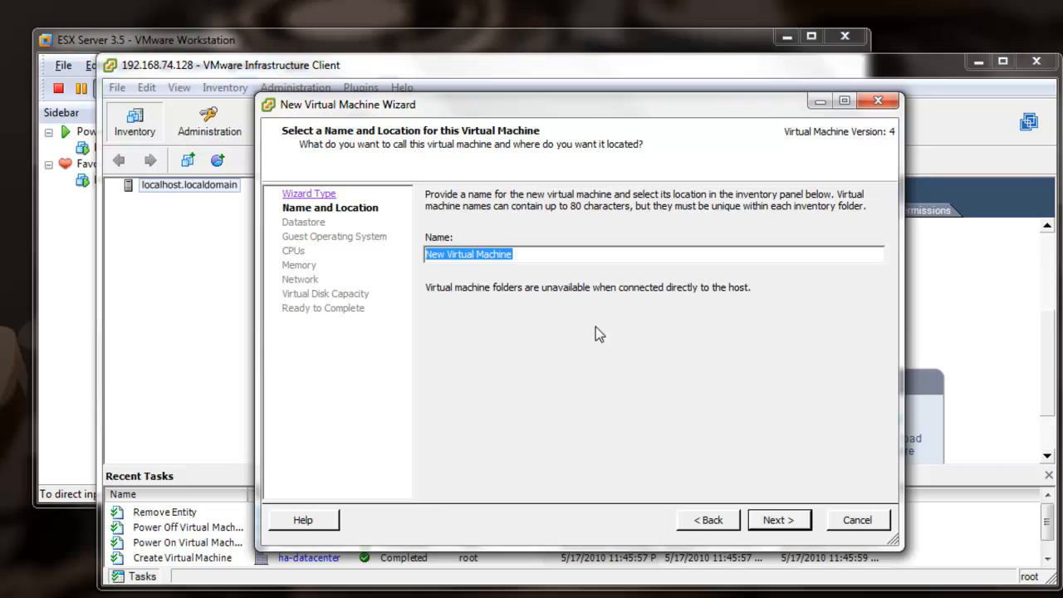
pyautogui.write('Windows ')
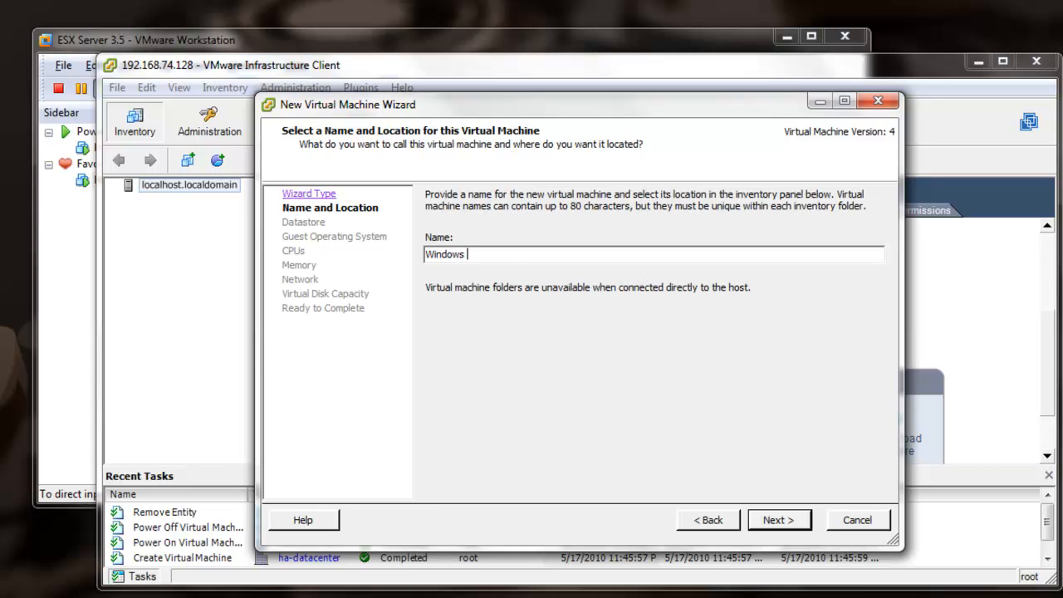
pyautogui.write('Server 2008')
pyautogui.click(791, 521)
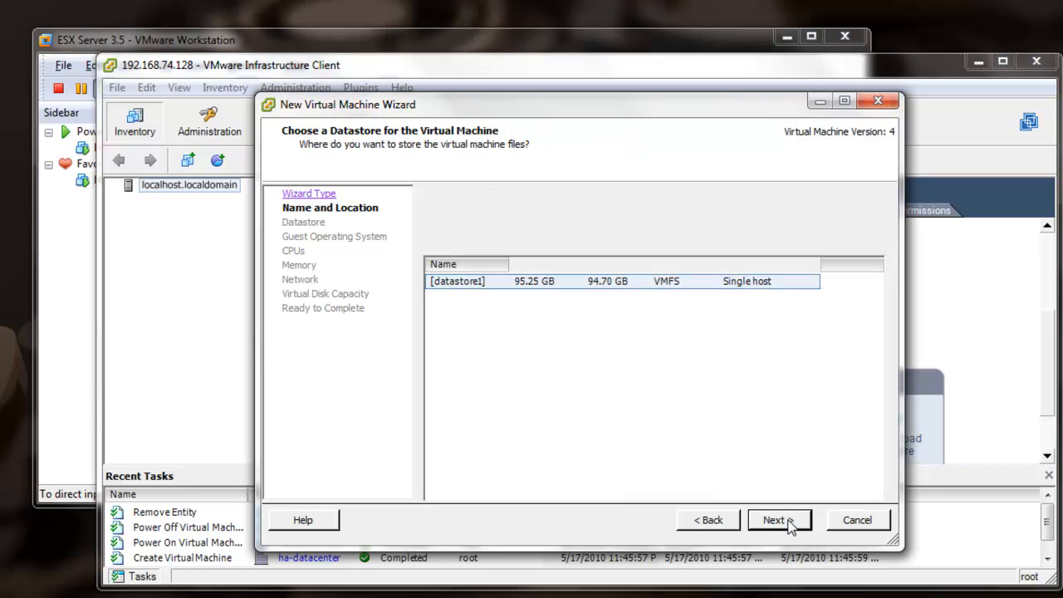
pyautogui.click(778, 521)
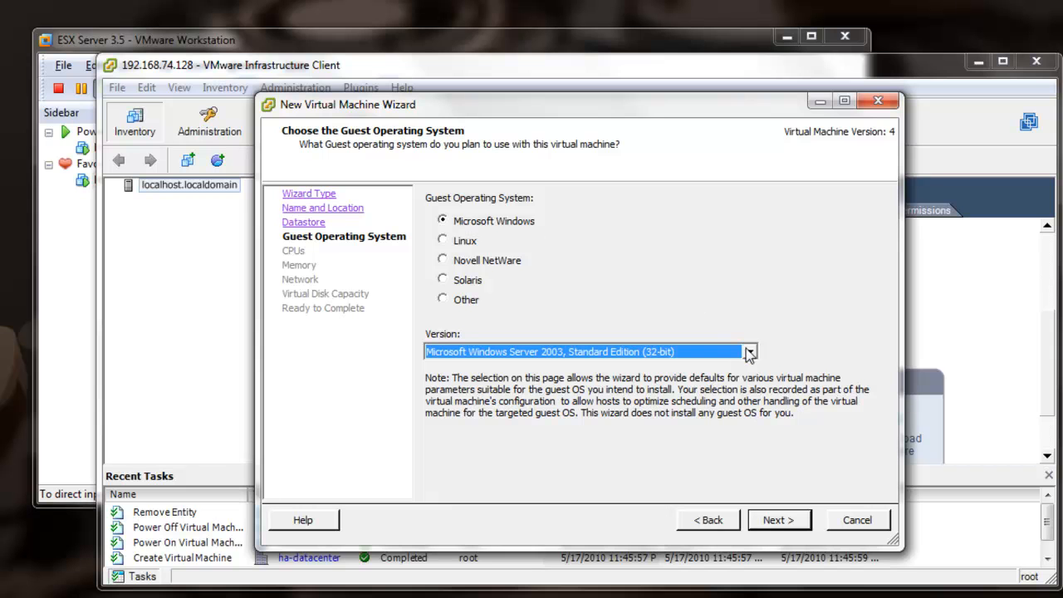
pyautogui.click(749, 351)
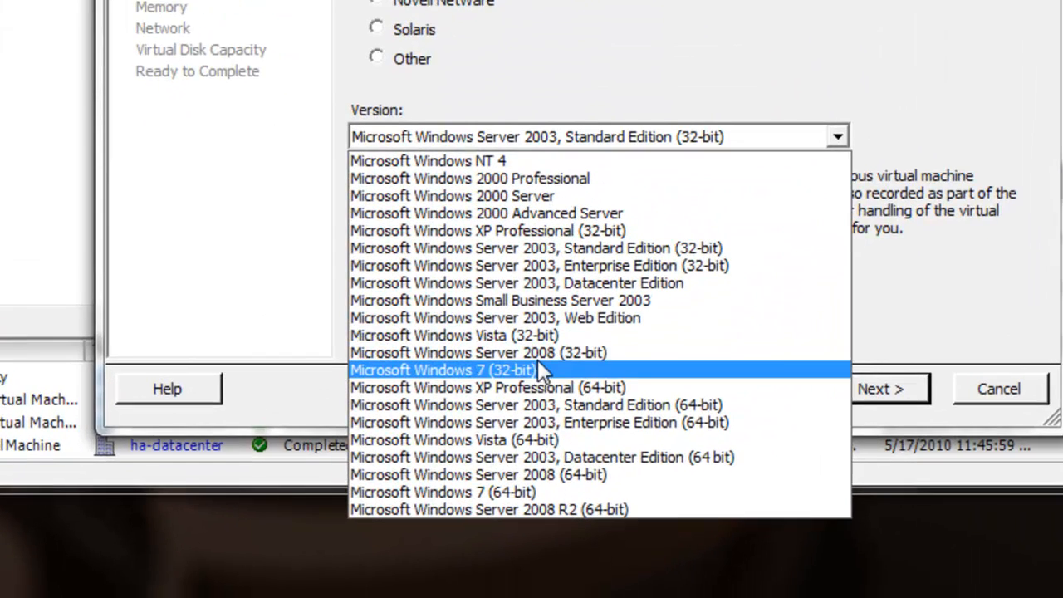
pyautogui.click(550, 485)
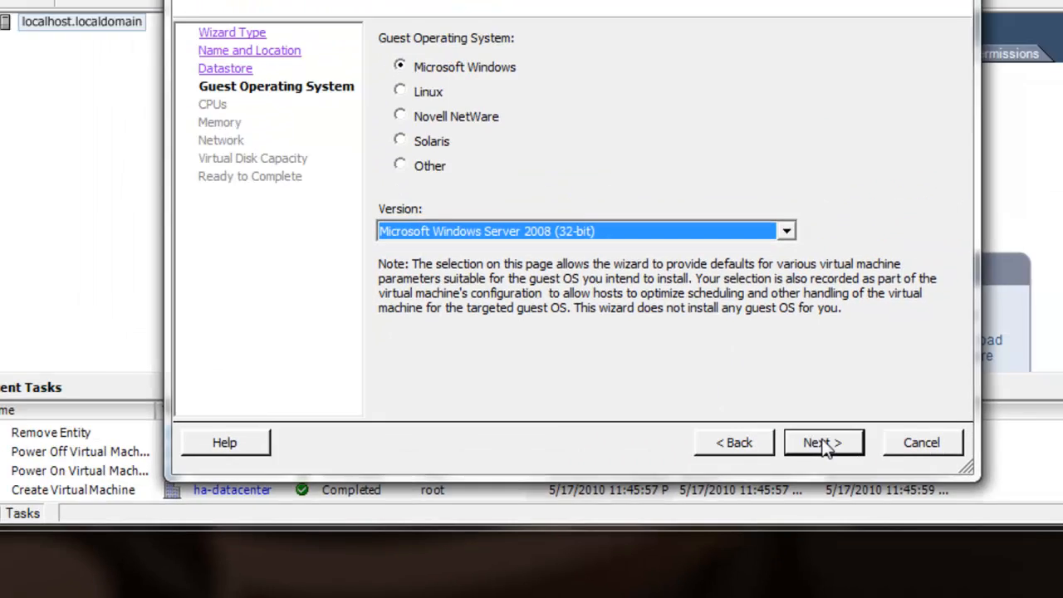
pyautogui.click(880, 389)
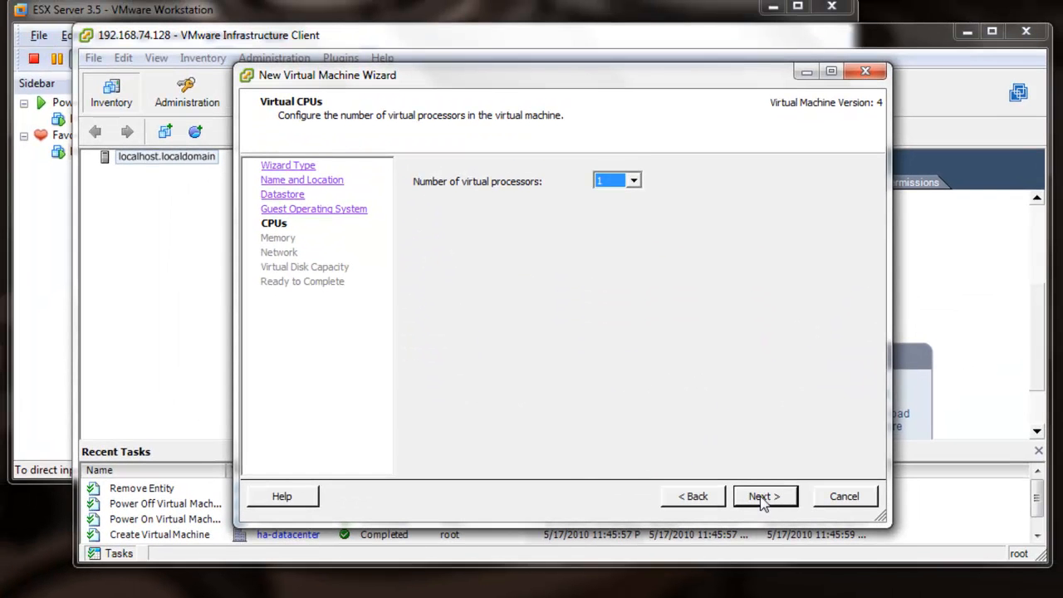
# - Keep one CPU, give 3124 MB memory, default network, and a 30 GB disk
pyautogui.click(763, 497)
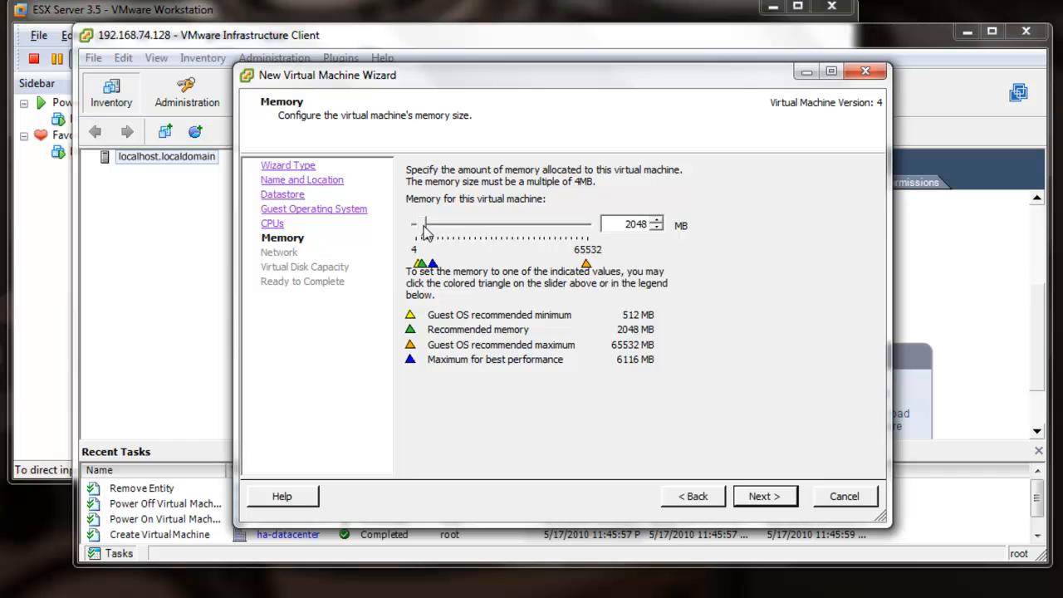
pyautogui.moveTo(422, 229); pyautogui.dragTo(422, 230)
pyautogui.click(762, 496)
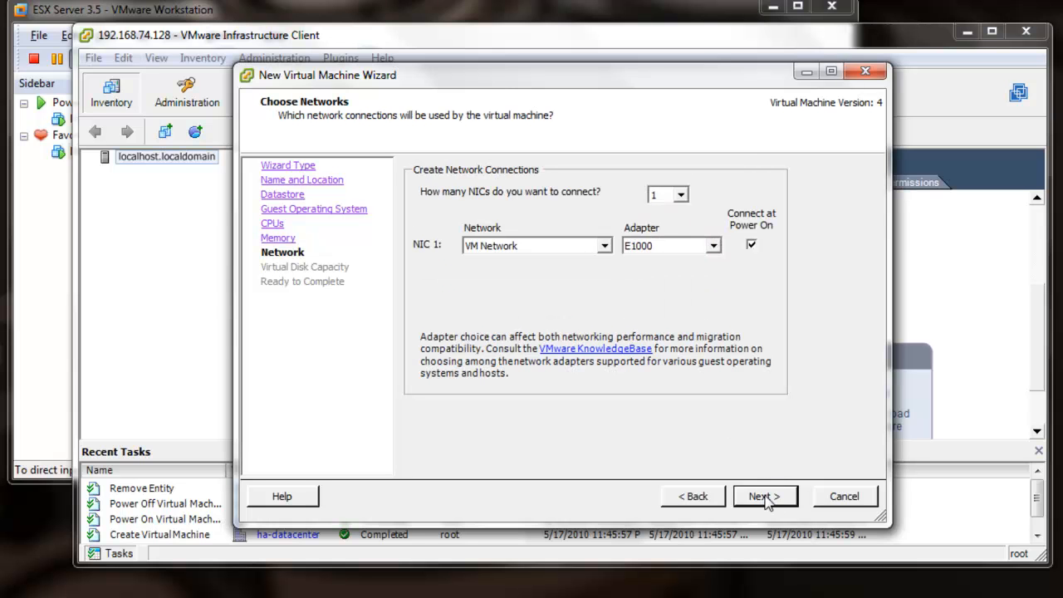
pyautogui.click(764, 497)
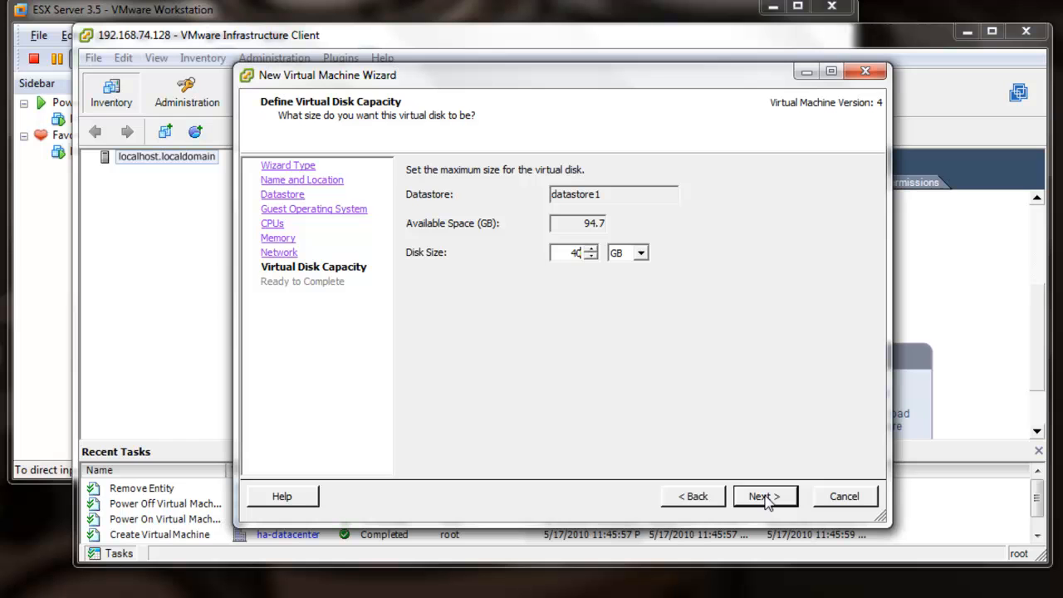
pyautogui.doubleClick(573, 253)
pyautogui.write('10')
pyautogui.click(774, 496)
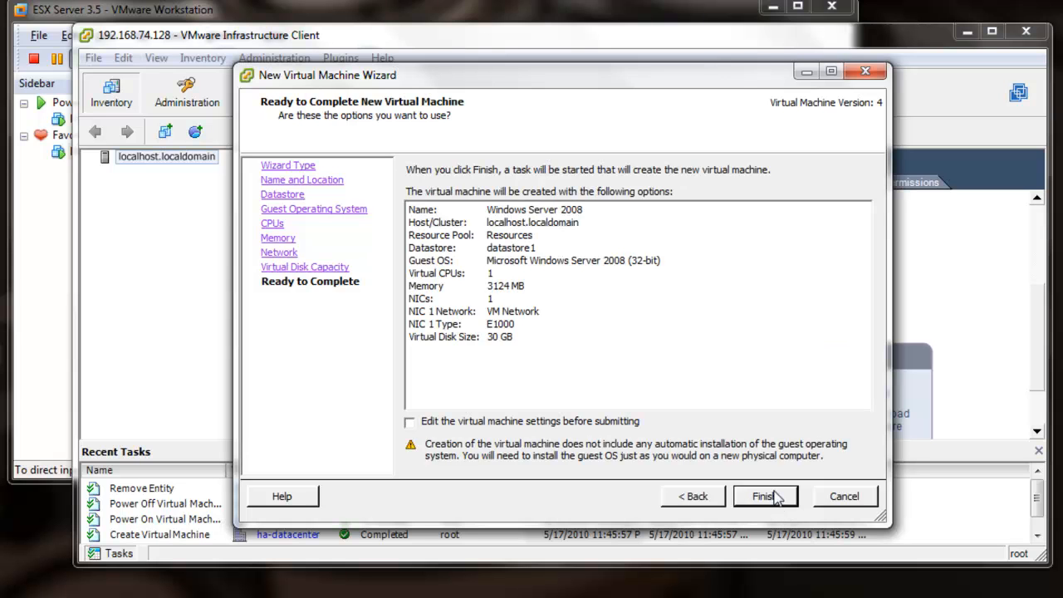
# - Set the new VM's CD/DVD drive to emulate IDE on node IDE (1:0) and finish creation
pyautogui.click(409, 422)
pyautogui.click(764, 498)
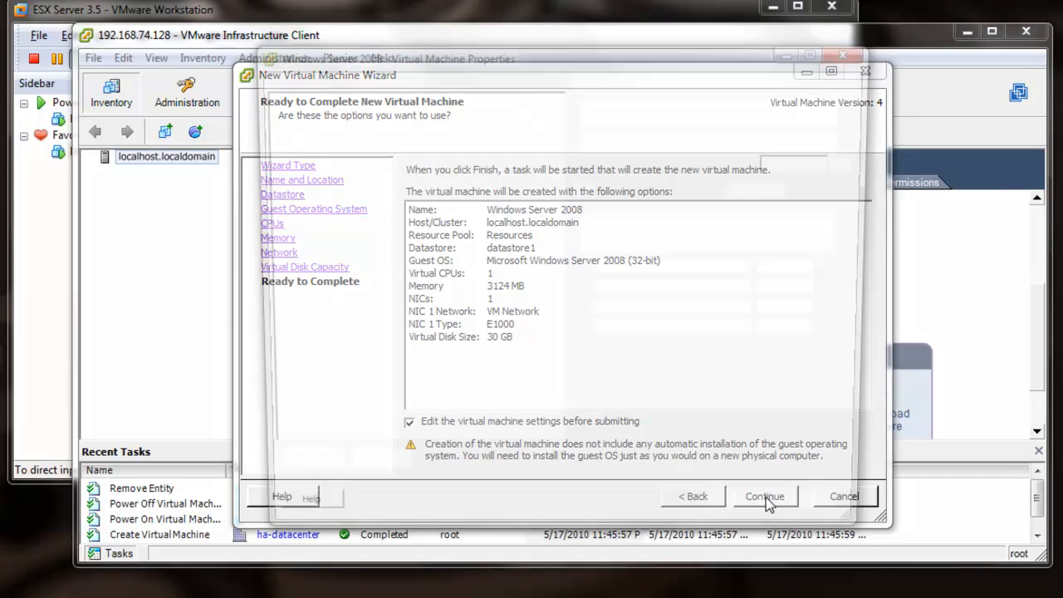
pyautogui.click(324, 146)
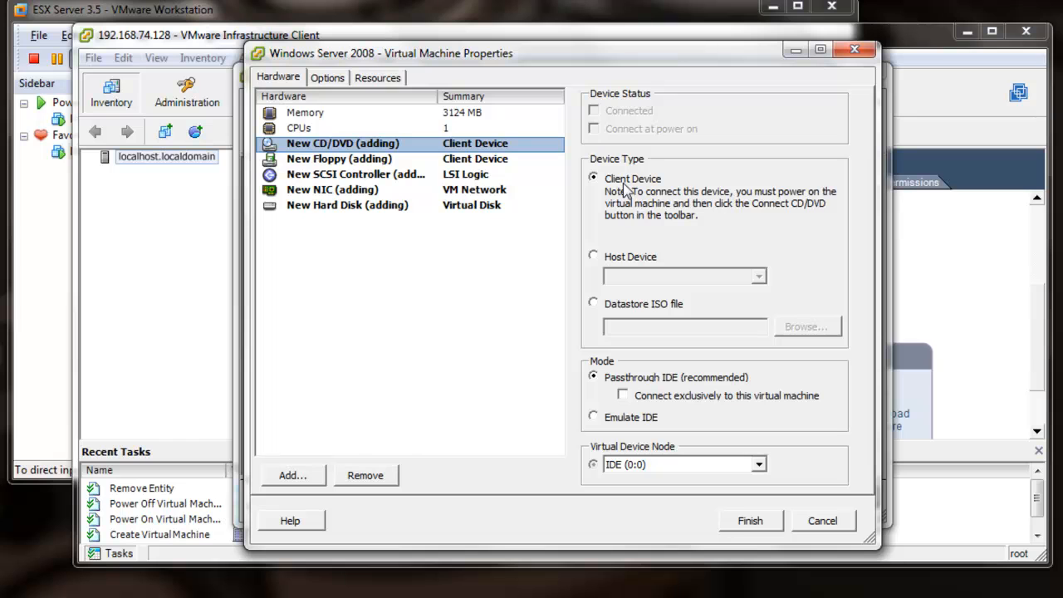
pyautogui.click(602, 418)
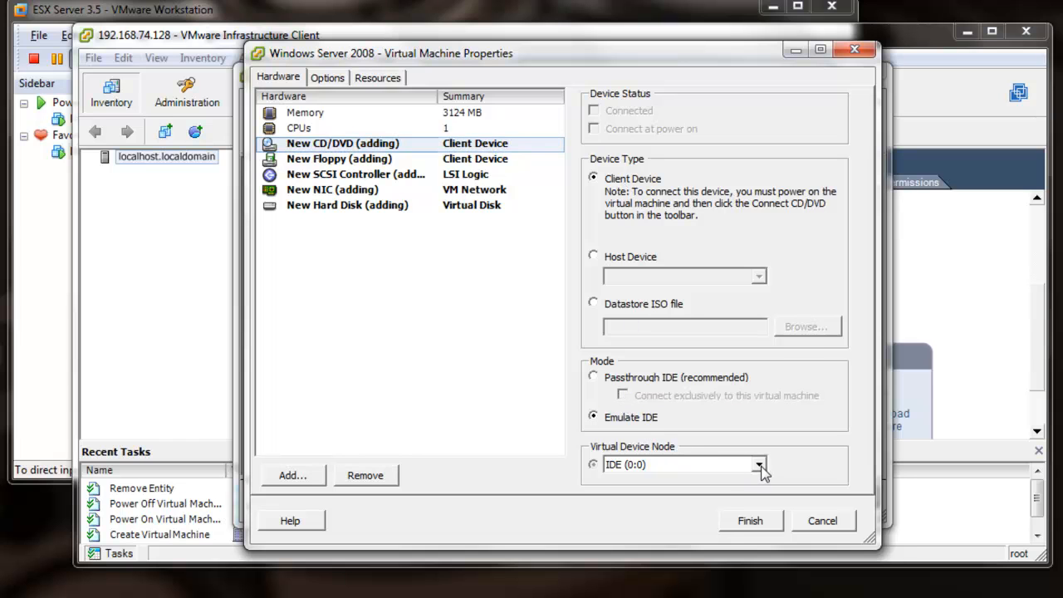
pyautogui.click(758, 464)
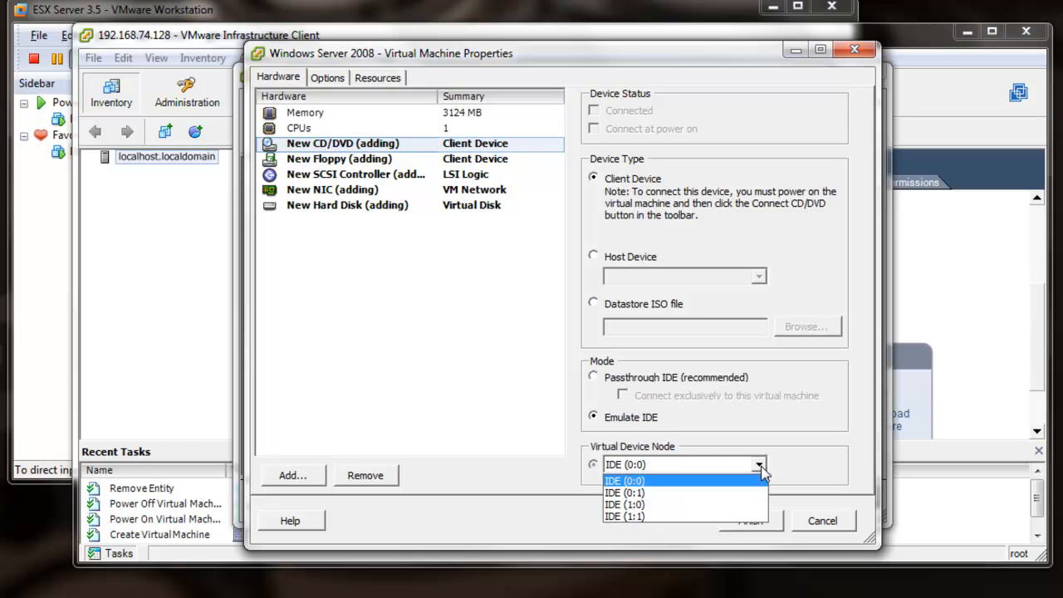
pyautogui.click(631, 504)
pyautogui.click(746, 522)
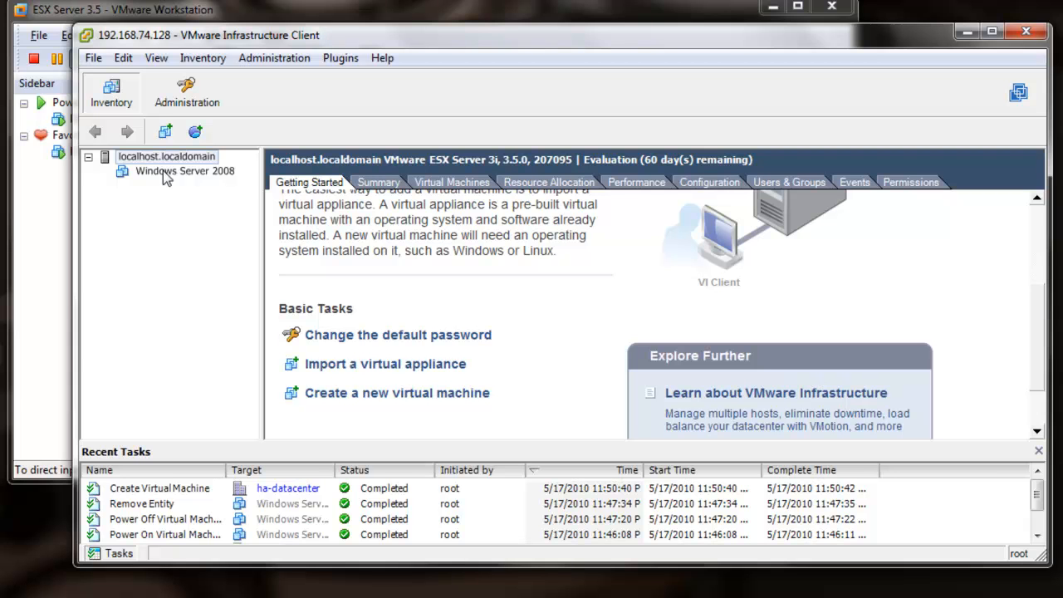
# - Power on the Windows Server 2008 VM and open its console window
pyautogui.click(163, 172)
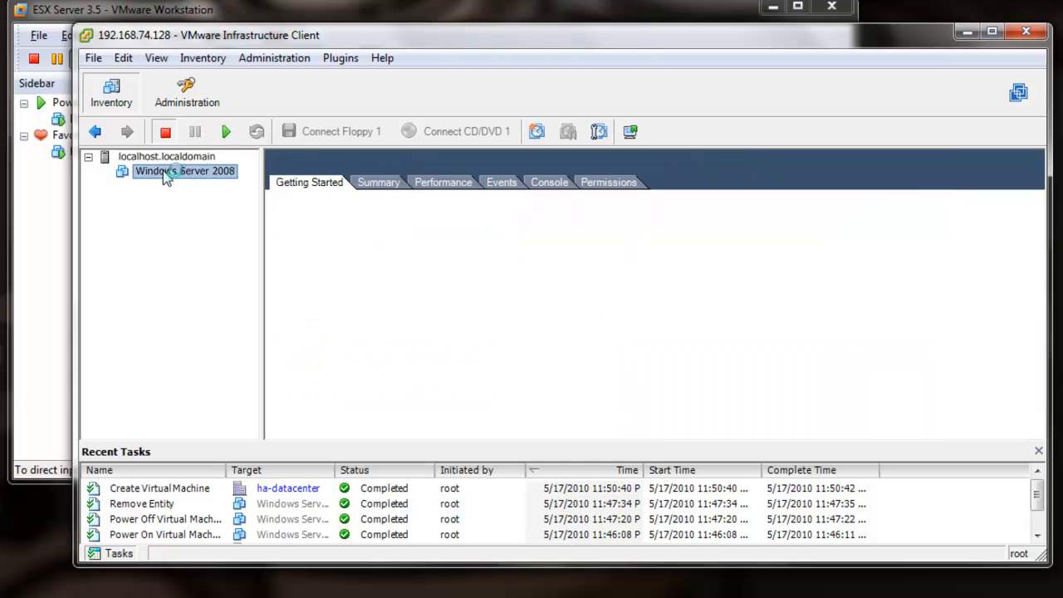
pyautogui.click(222, 133)
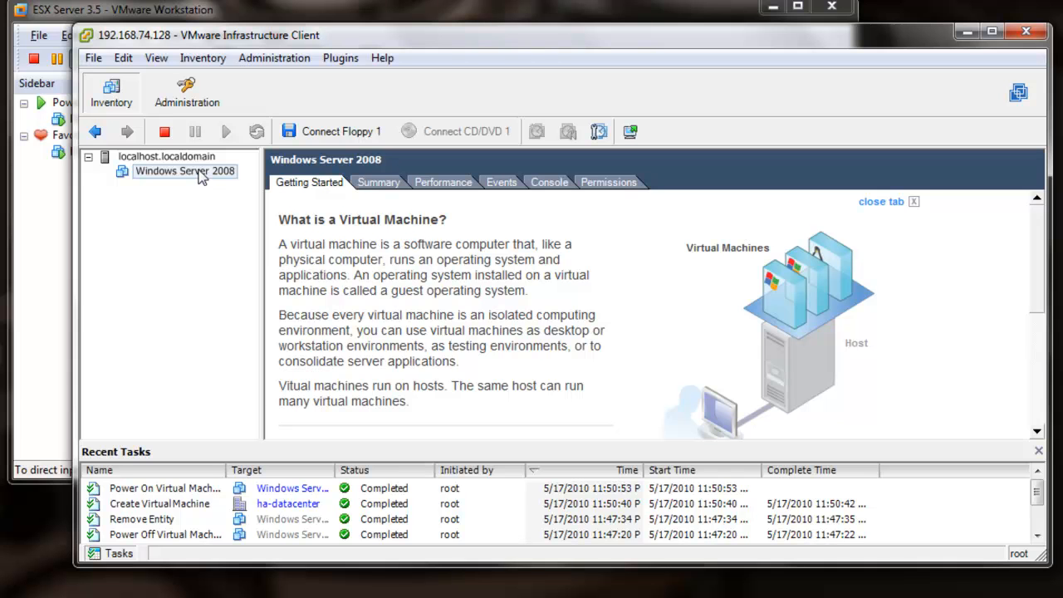
pyautogui.rightClick(199, 176)
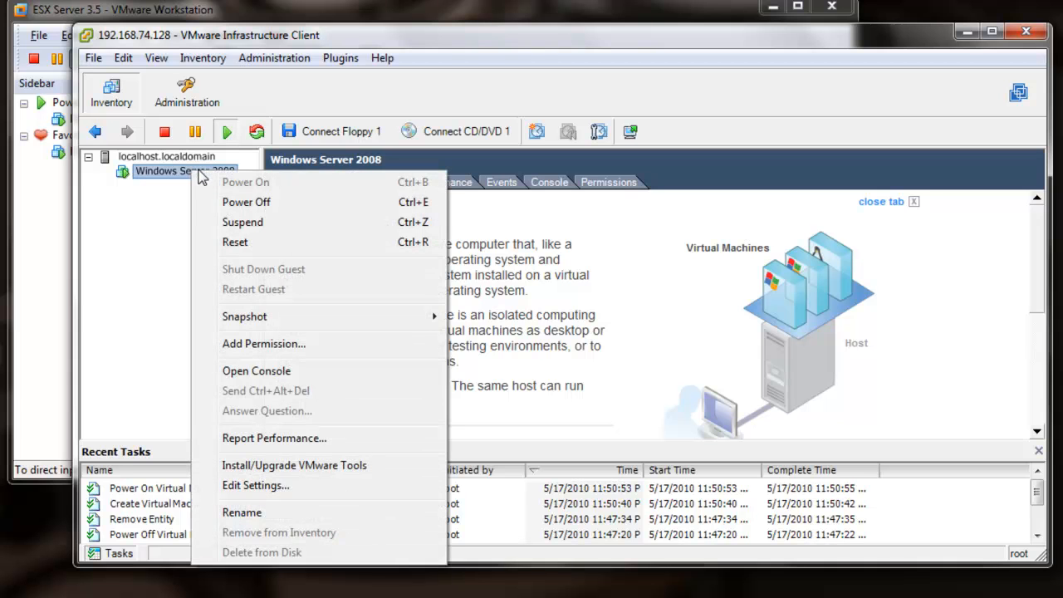
pyautogui.click(257, 371)
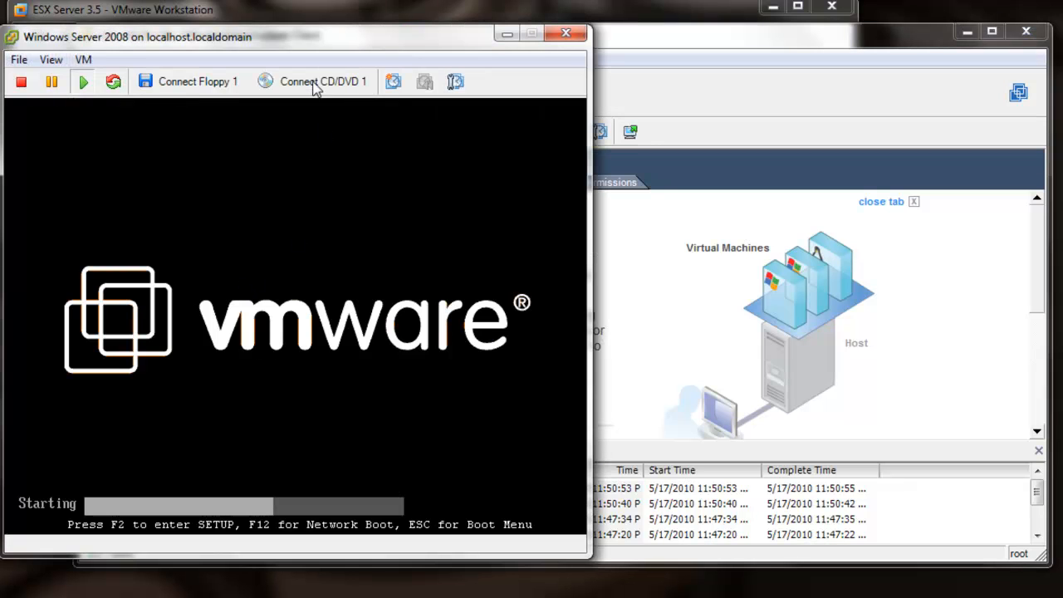
# - Connect the VM's CD/DVD 1 to host drive G:
pyautogui.click(311, 81)
pyautogui.click(309, 108)
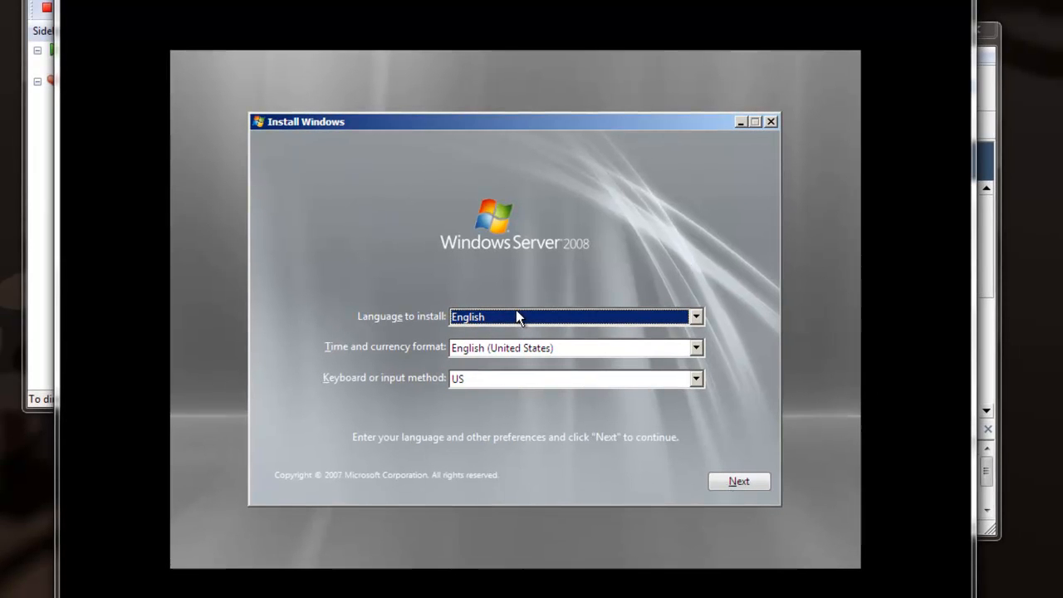
# - Accept the English language settings and choose Windows Server 2008 Standard (Full Installation)
pyautogui.click(735, 481)
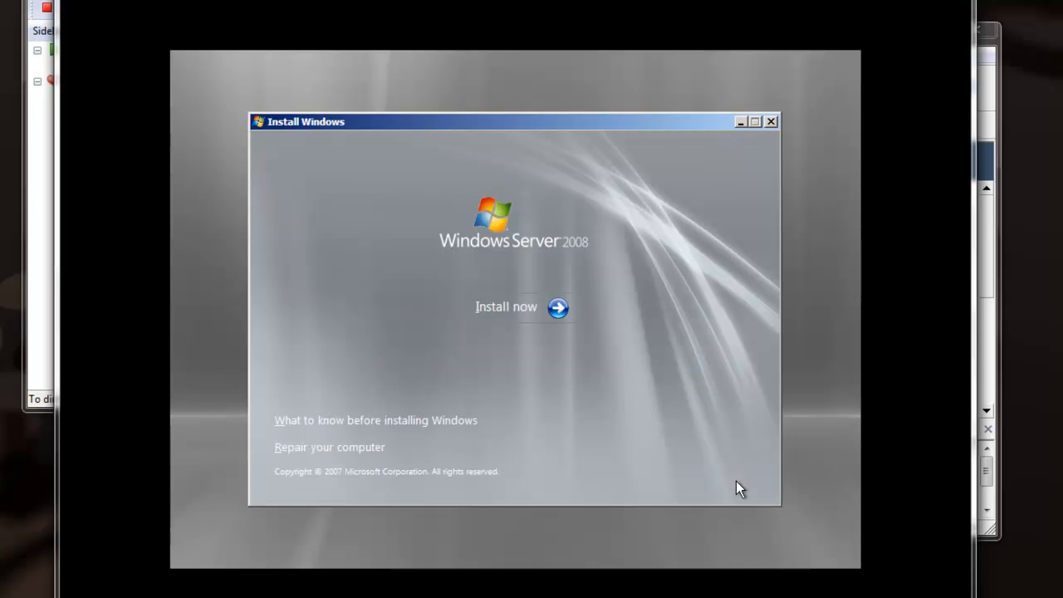
pyautogui.click(558, 305)
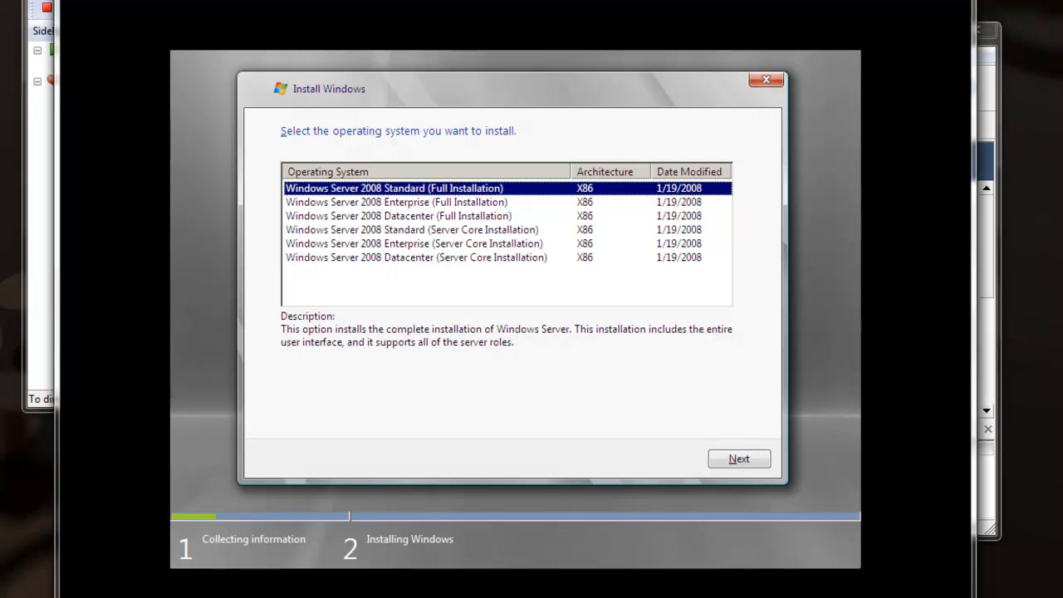
pyautogui.click(740, 462)
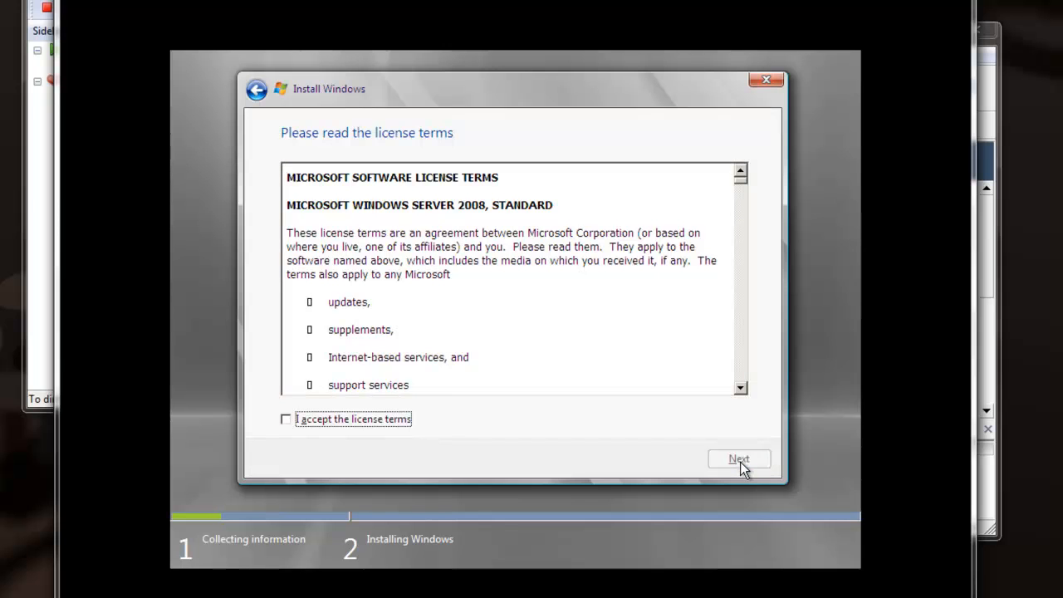
# - Accept the license terms and run a custom install onto Disk 0's unallocated space
pyautogui.click(359, 421)
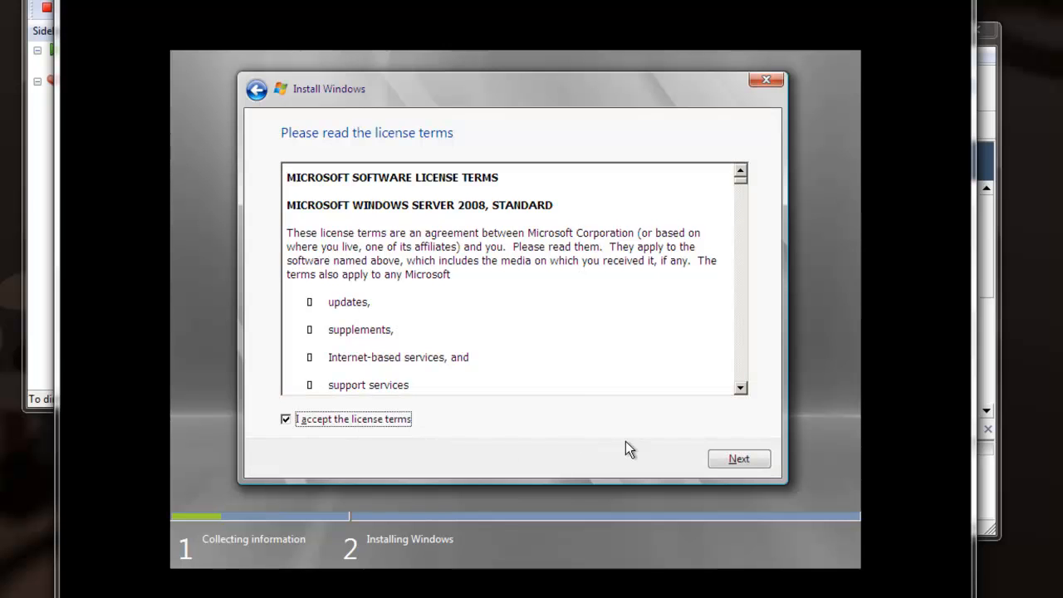
pyautogui.click(736, 461)
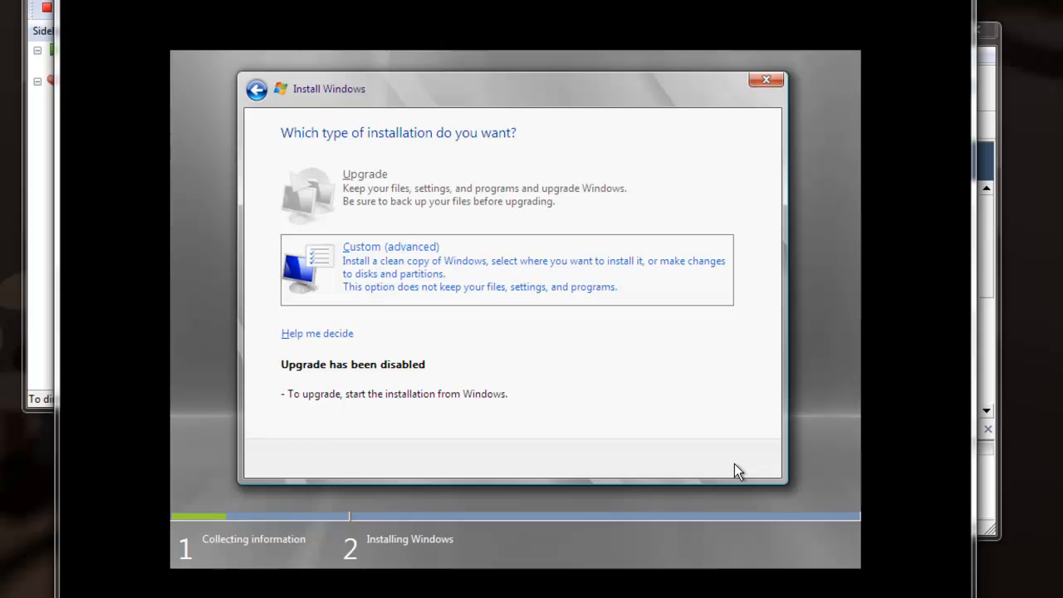
pyautogui.click(441, 265)
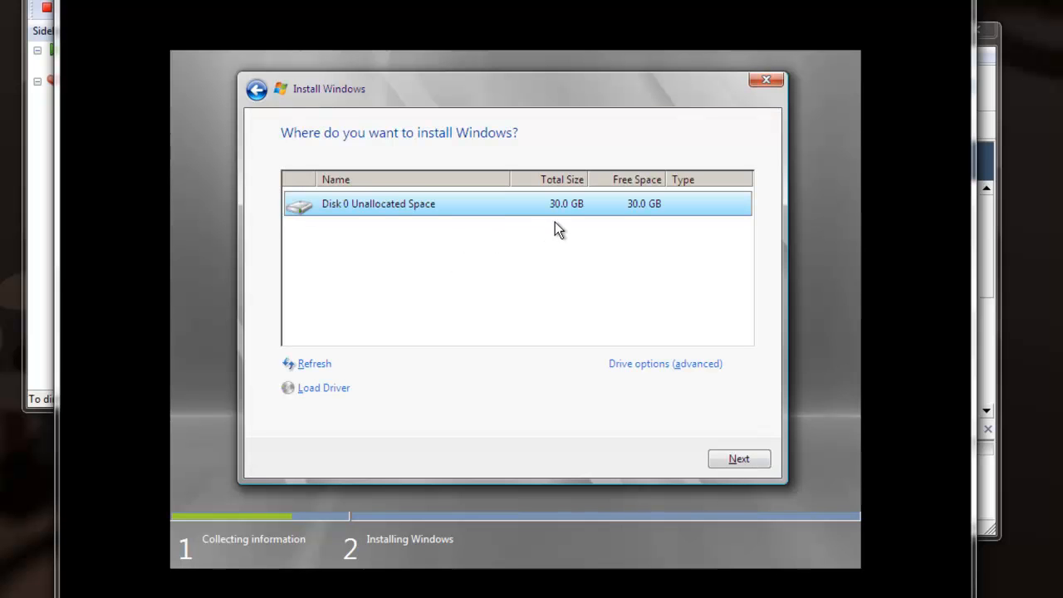
pyautogui.click(739, 459)
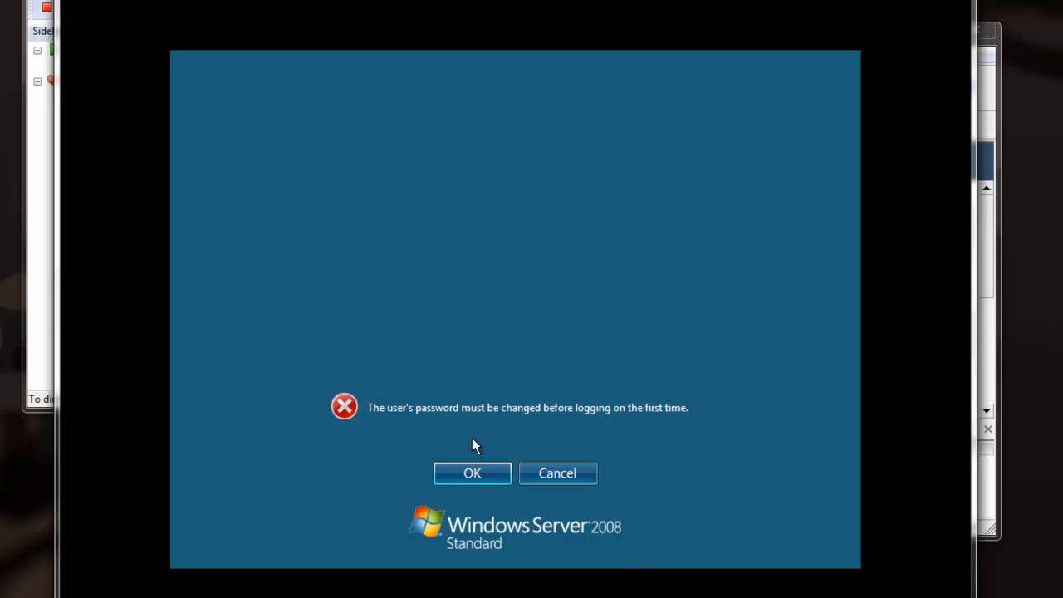
# - Enter and confirm a new Administrator password, then acknowledge the change
pyautogui.click(478, 472)
pyautogui.click(514, 358)
pyautogui.write('P@ssw0rd')
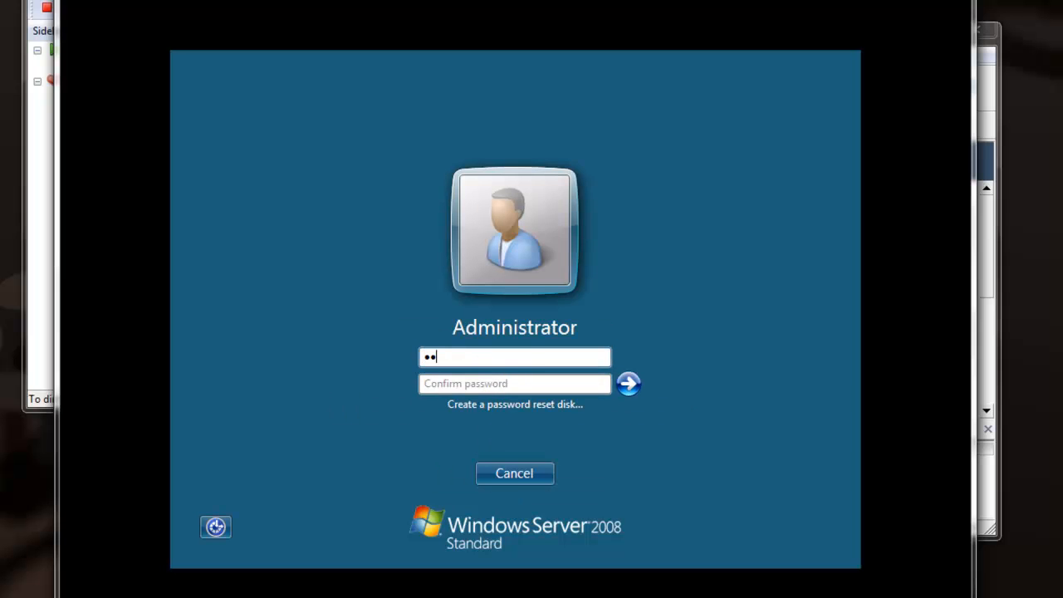
pyautogui.write('12')
pyautogui.press('Tab')
pyautogui.write('P@ssw0r')
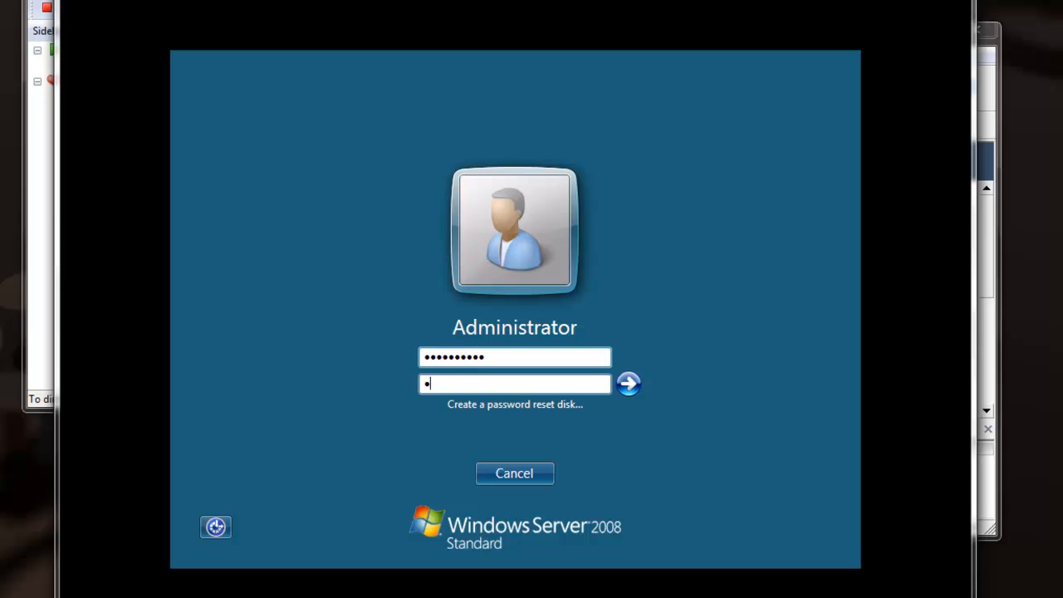
pyautogui.write('d12')
pyautogui.press('Return')
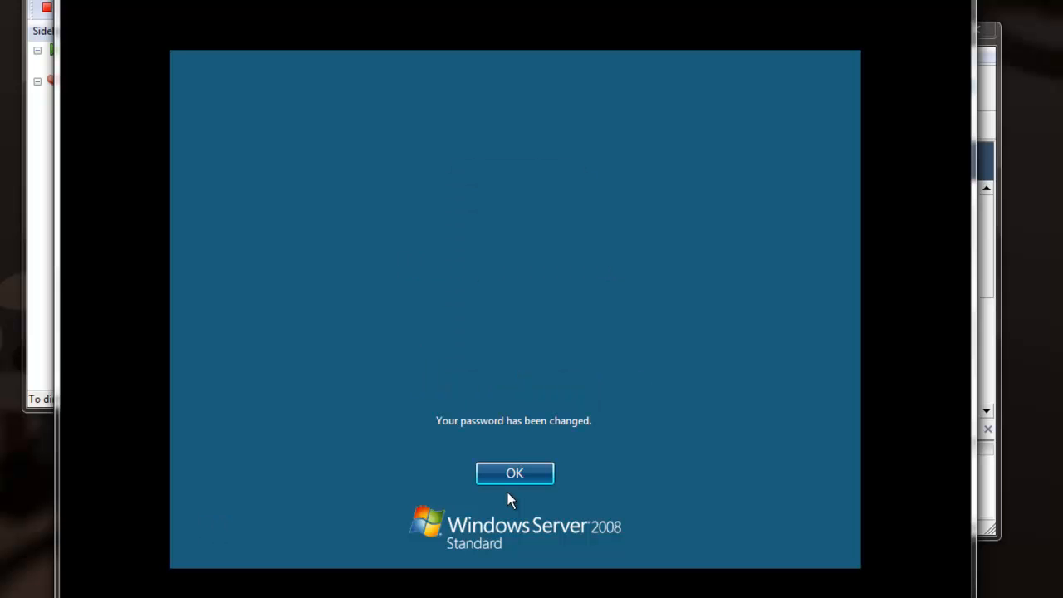
pyautogui.click(505, 475)
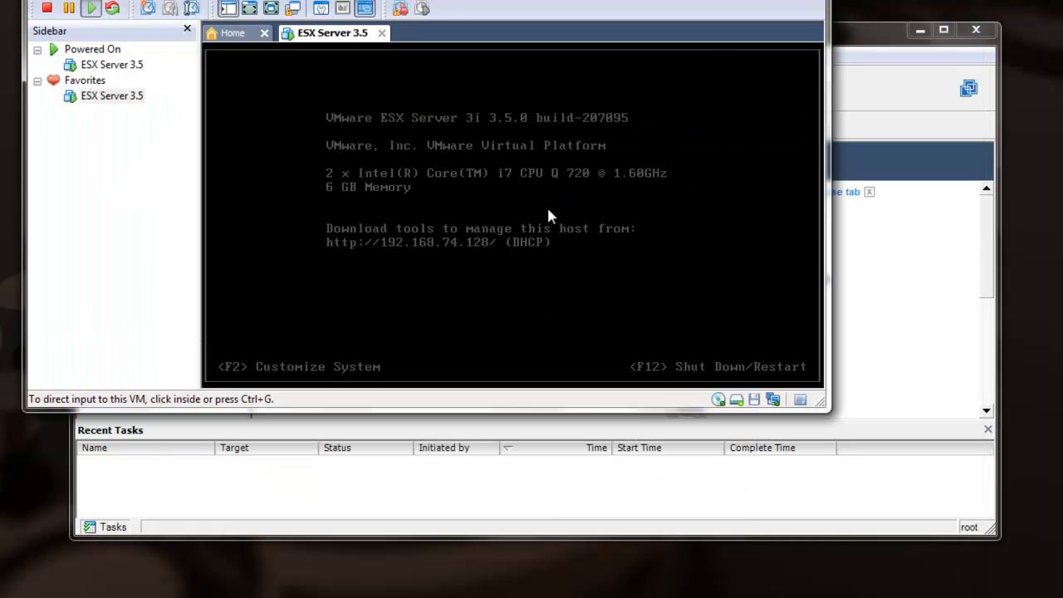
# - Capture input in the ESX Server 3.5 host console, then release it with Ctrl+Alt
pyautogui.click(547, 210)
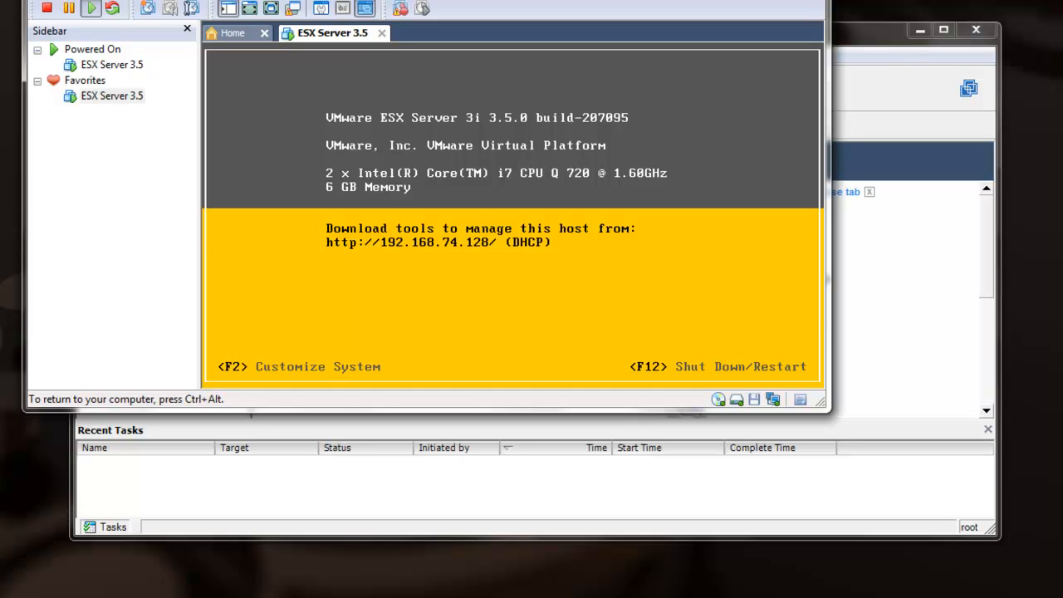
pyautogui.hotkey('ctrl', 'alt')
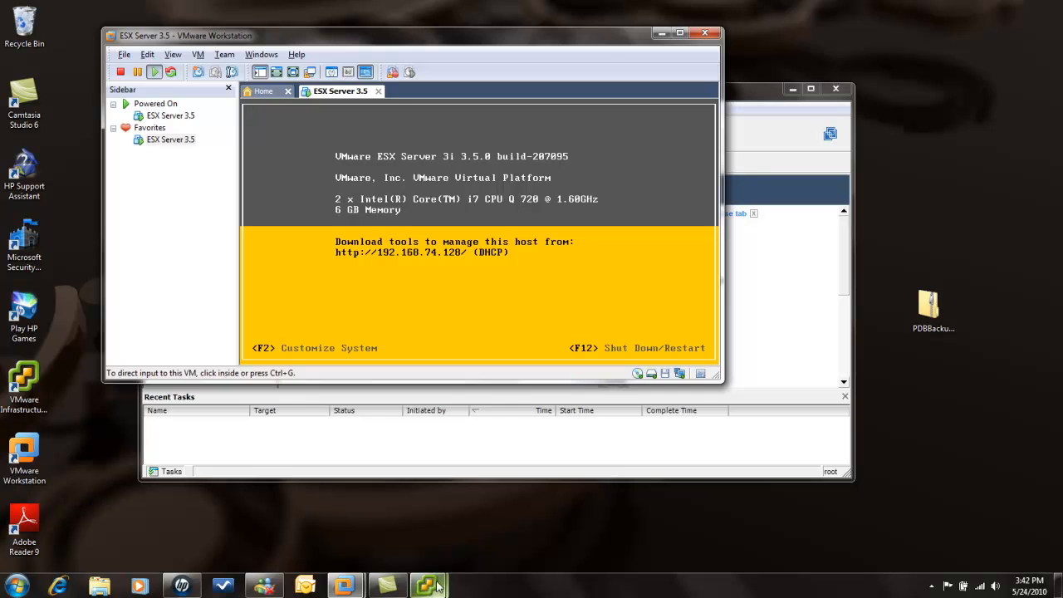
# - Launch Install/Upgrade VMware Tools from the VM menu, confirming and dismissing the disconnect notice
pyautogui.moveTo(431, 588)
pyautogui.click(496, 516)
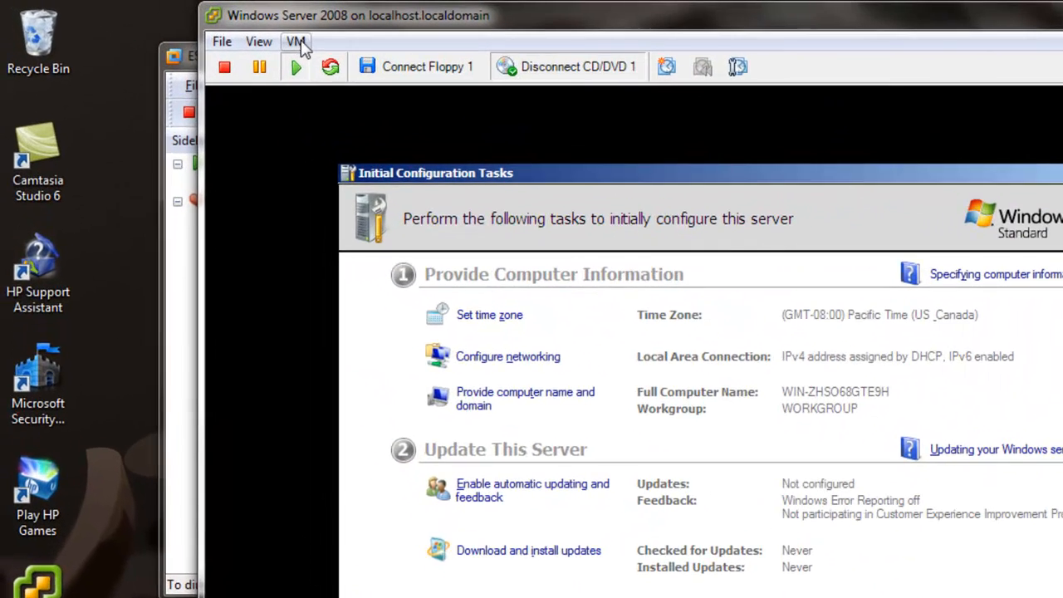
pyautogui.click(214, 29)
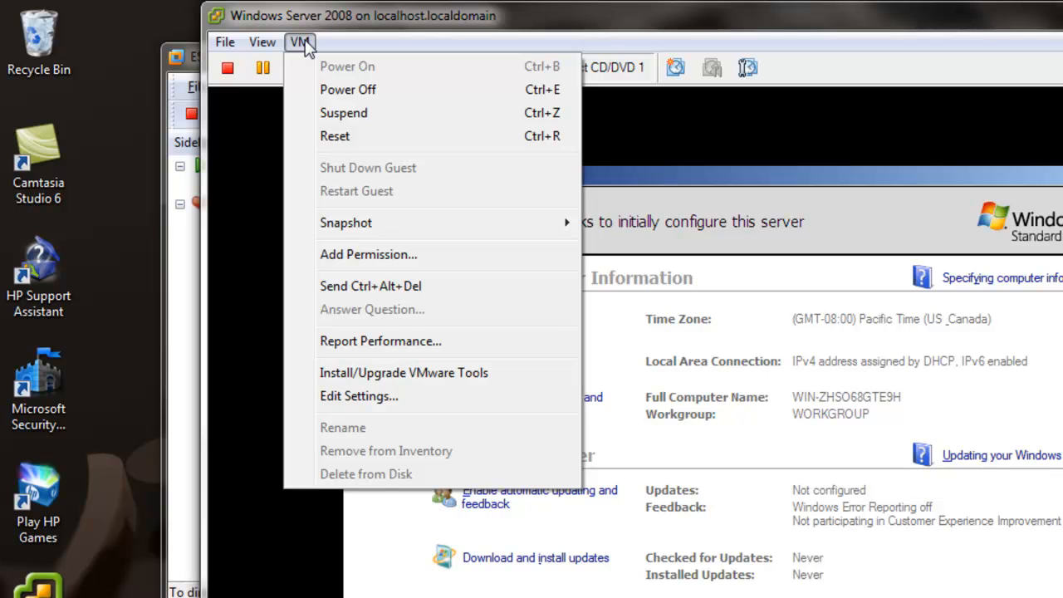
pyautogui.click(441, 374)
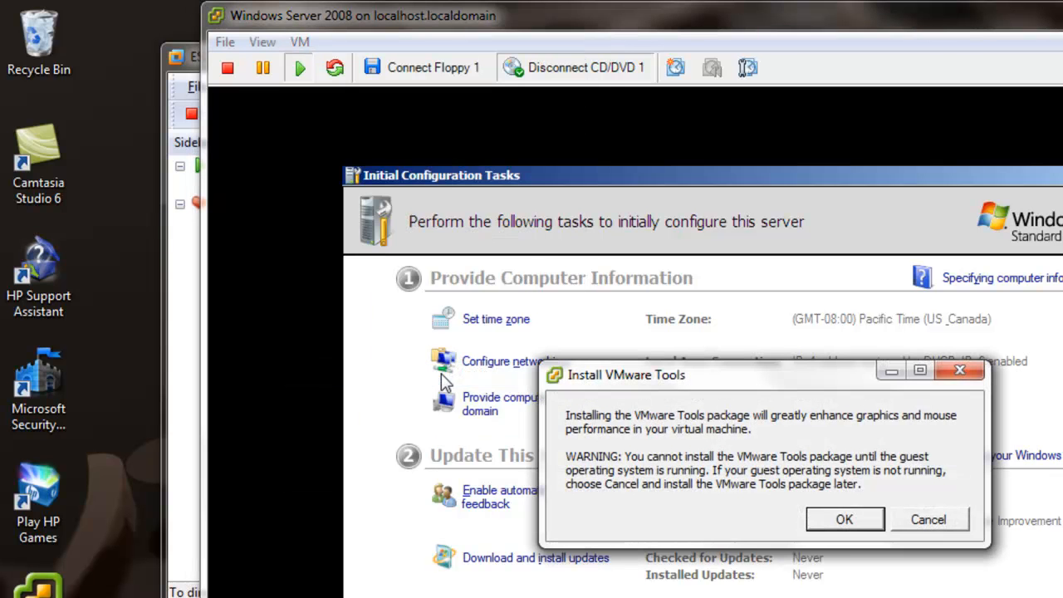
pyautogui.click(844, 520)
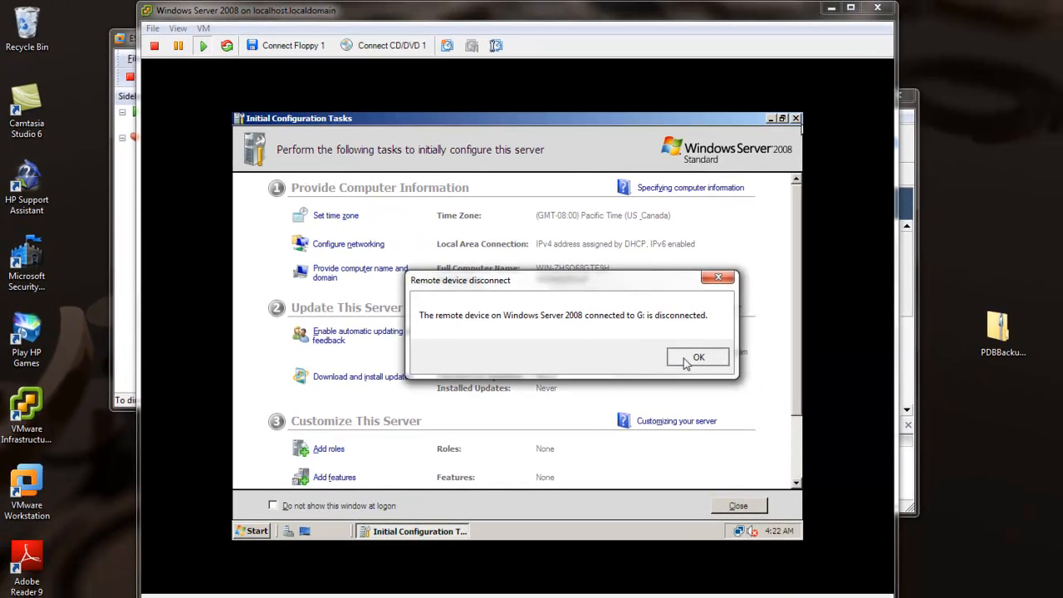
pyautogui.click(696, 358)
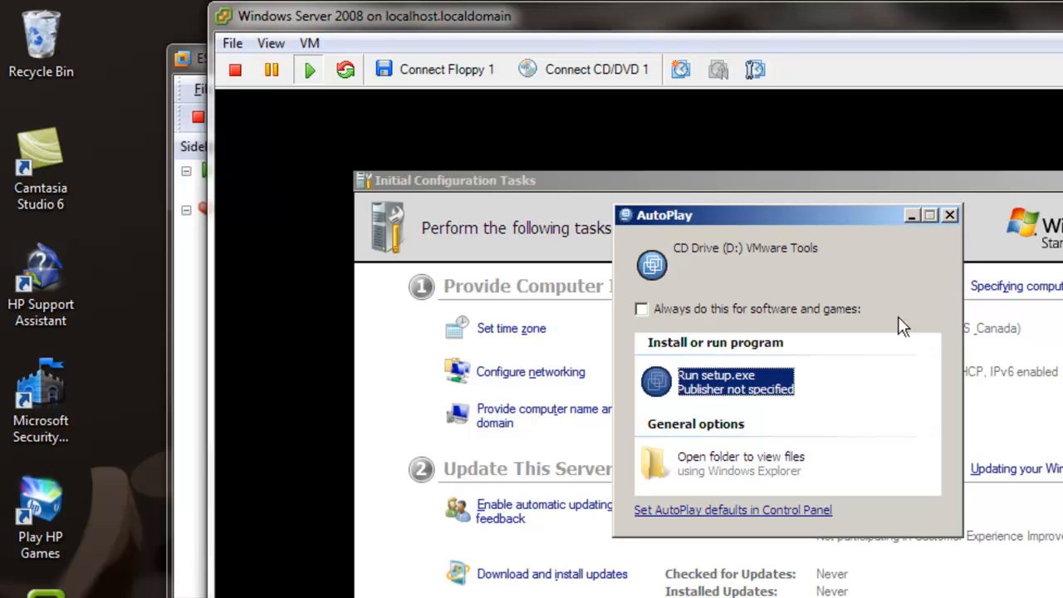
# - Run VMware Tools setup.exe with the Typical setup and finish the installer
pyautogui.click(751, 386)
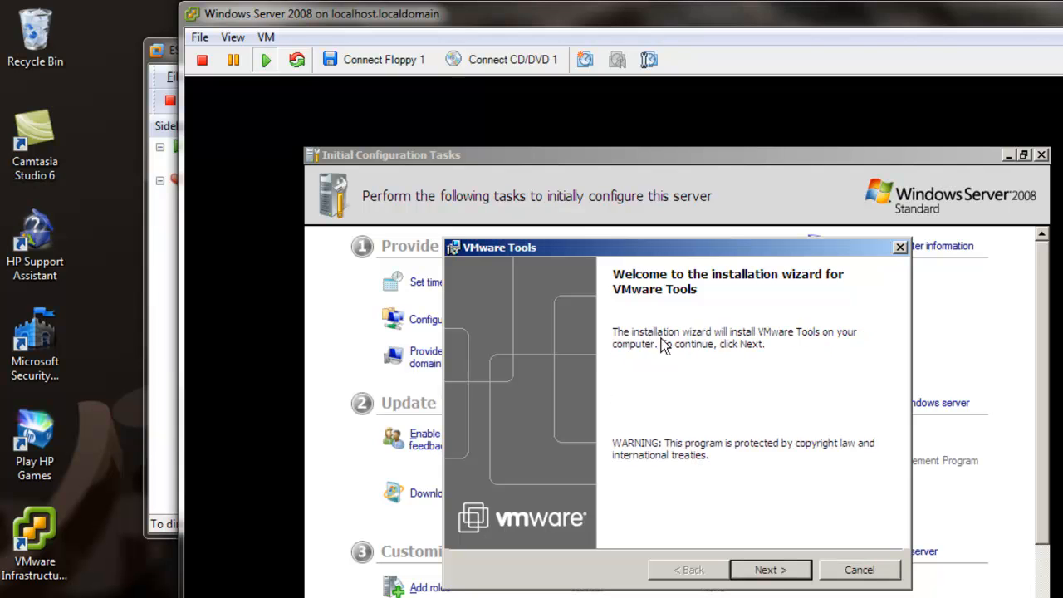
pyautogui.click(762, 572)
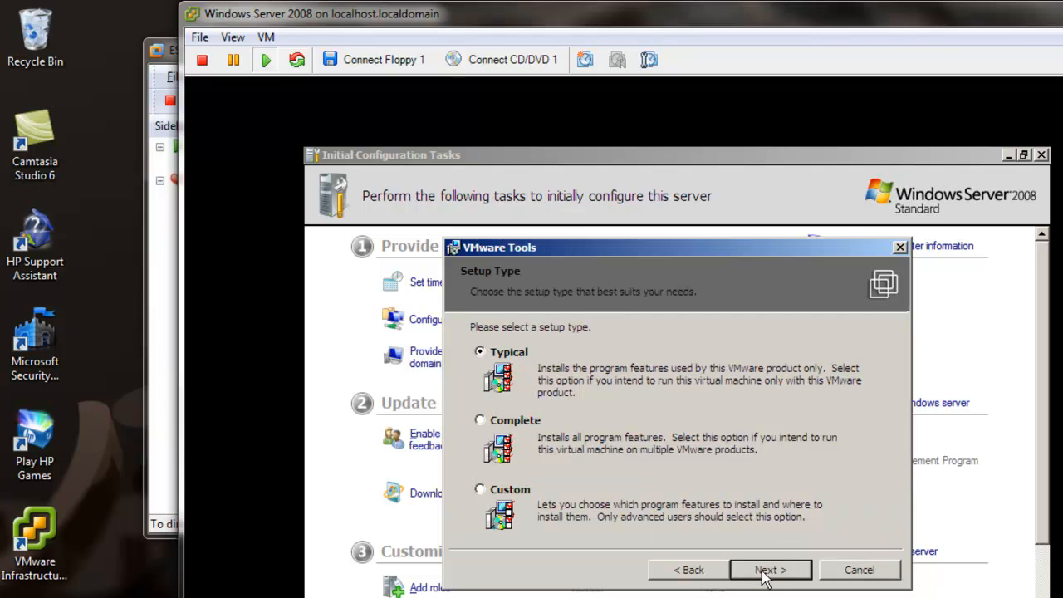
pyautogui.click(764, 573)
pyautogui.click(764, 571)
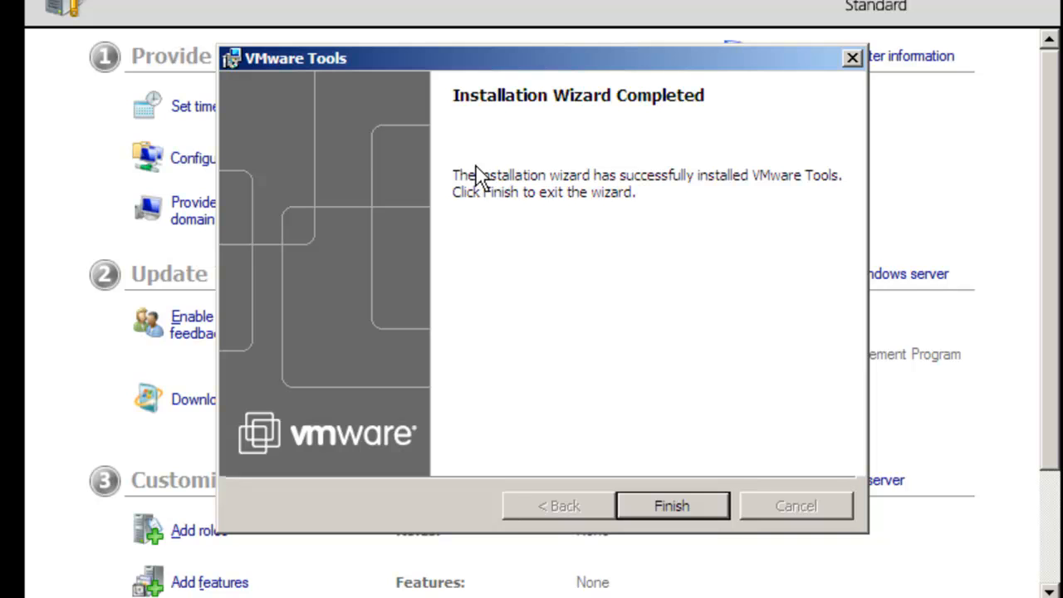
pyautogui.click(681, 507)
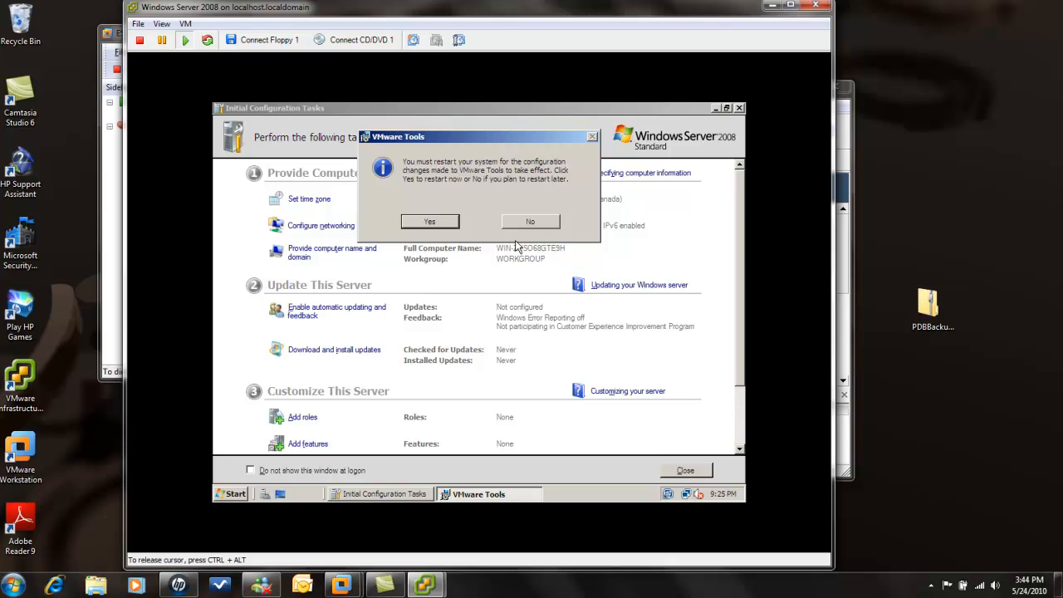
# - Restart the guest, then log back on as Administrator via Ctrl+Alt+Insert and the password
pyautogui.click(432, 221)
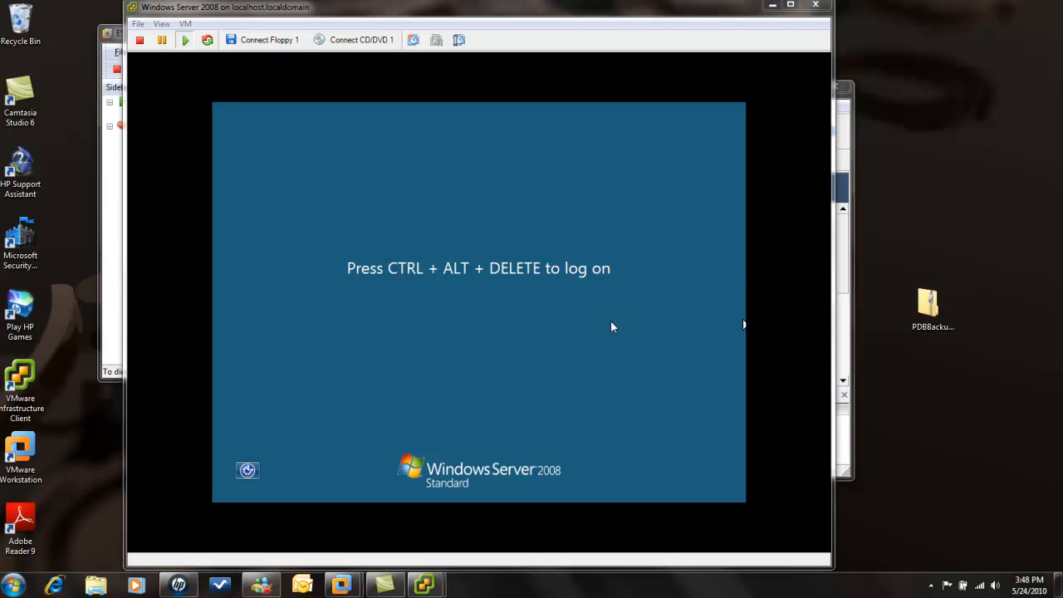
pyautogui.click(612, 324)
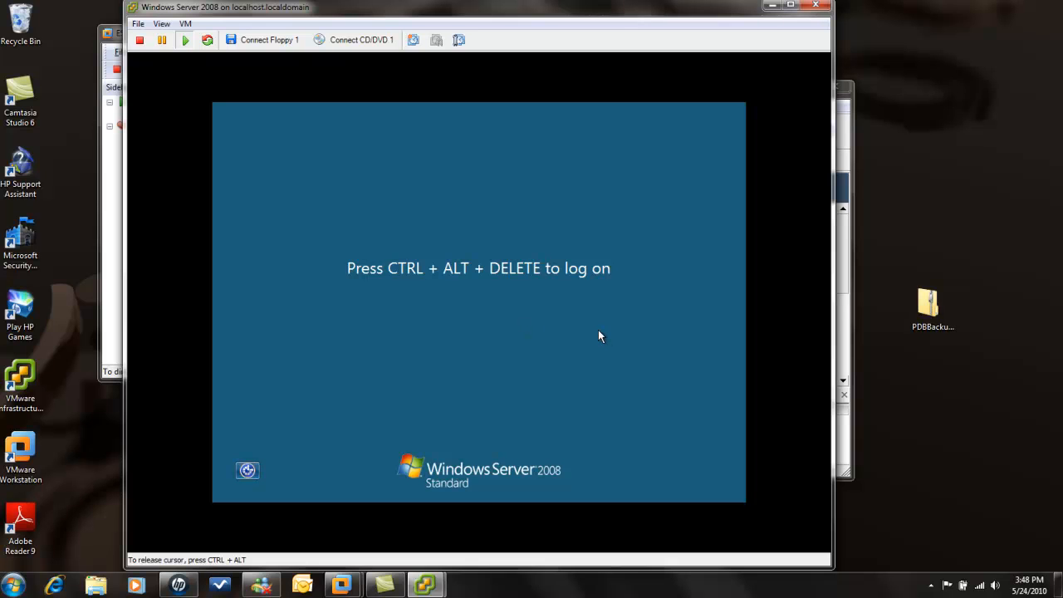
pyautogui.press('ctrl+alt+Insert')
pyautogui.write('*********')
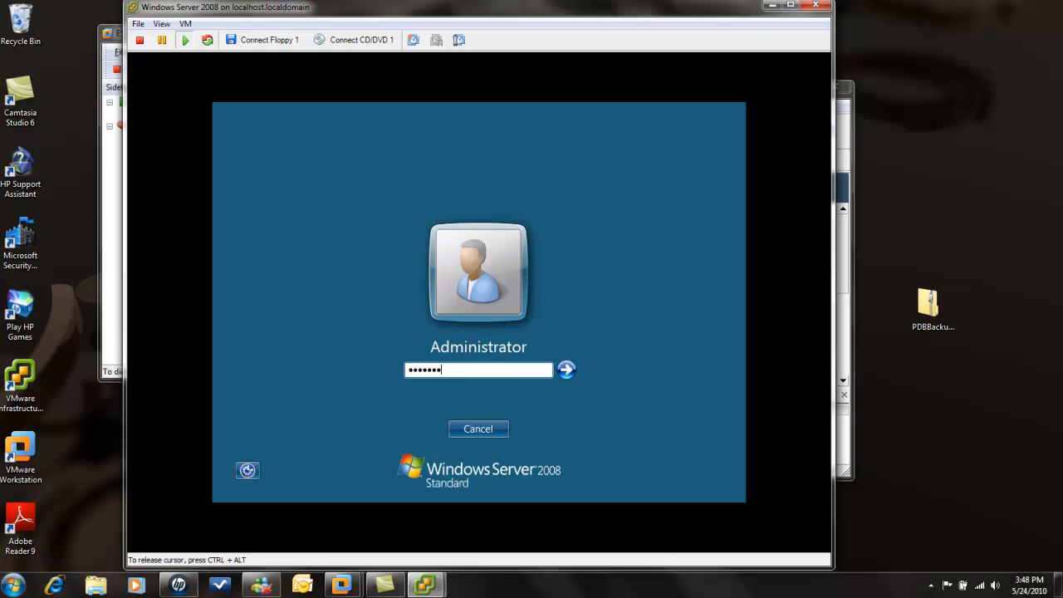
pyautogui.write('*')
pyautogui.press('Return')
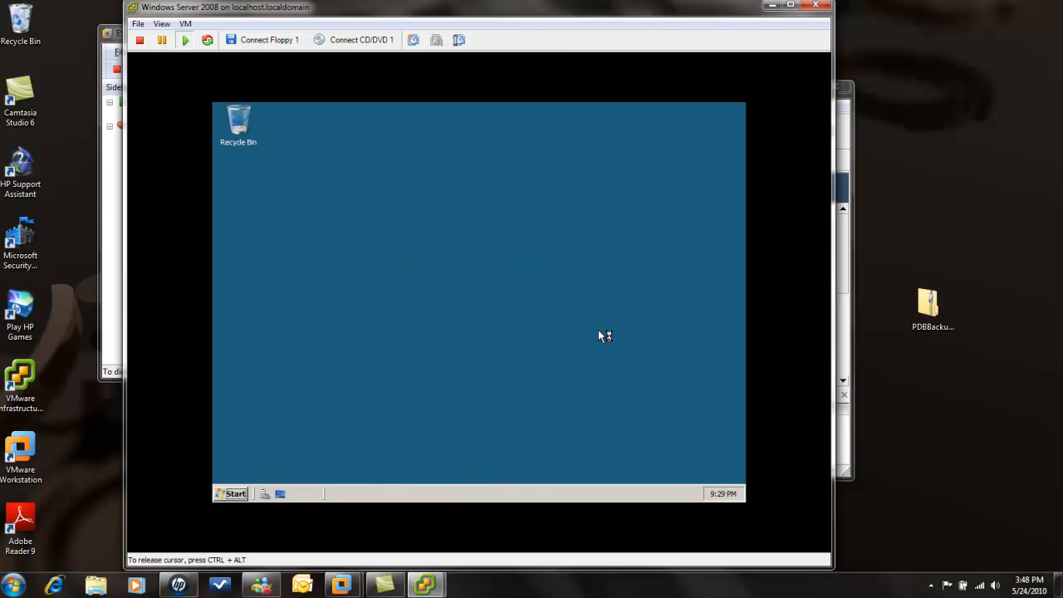
# - Change the guest's Display Settings resolution to 1024 by 768 pixels, apply it, and confirm keeping it
pyautogui.rightClick(534, 261)
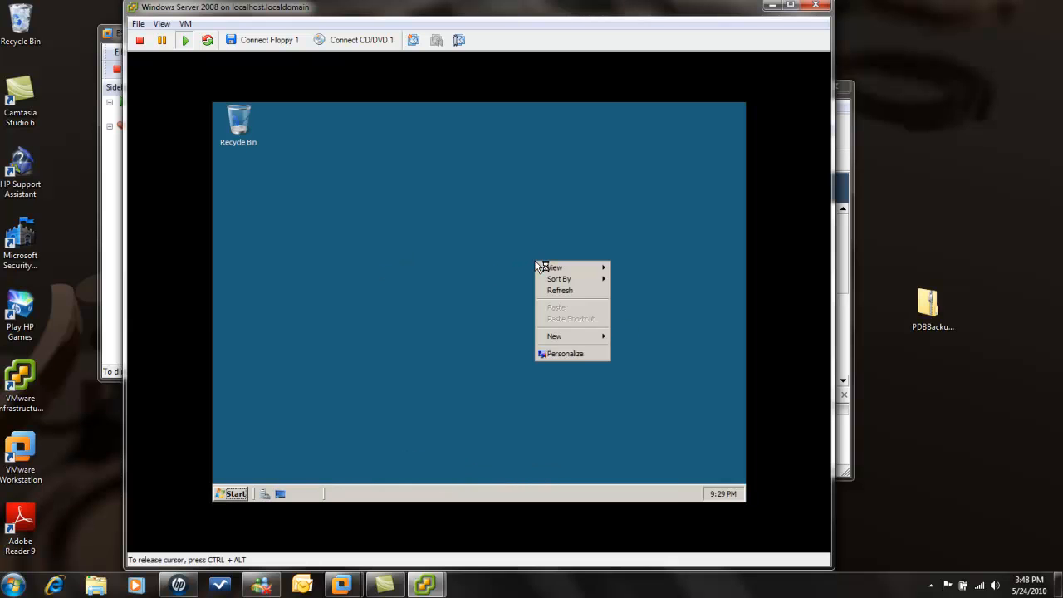
pyautogui.click(568, 355)
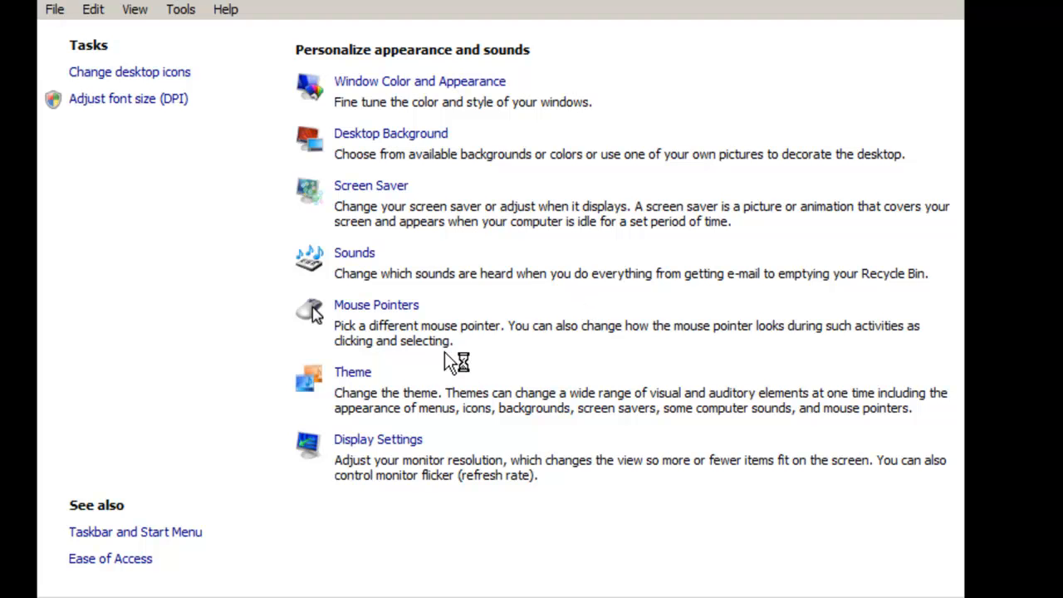
pyautogui.click(393, 442)
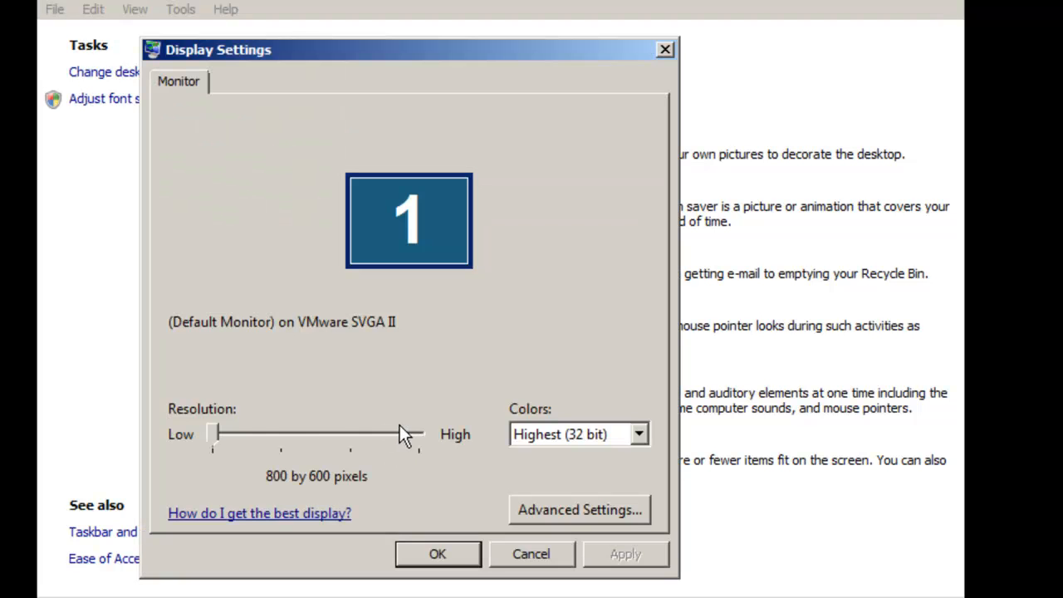
pyautogui.moveTo(212, 429); pyautogui.dragTo(300, 429)
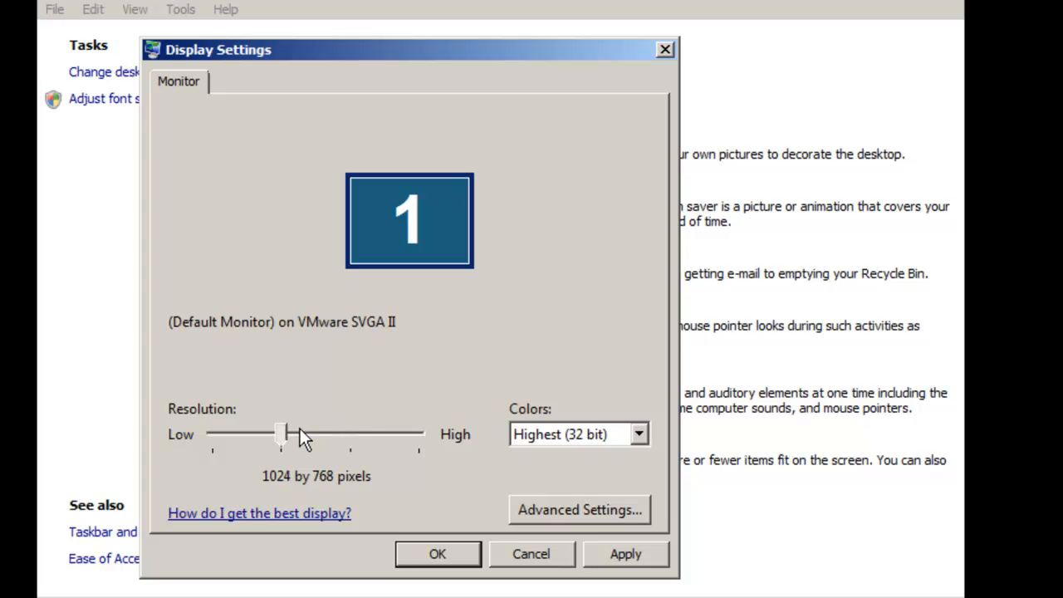
pyautogui.click(620, 554)
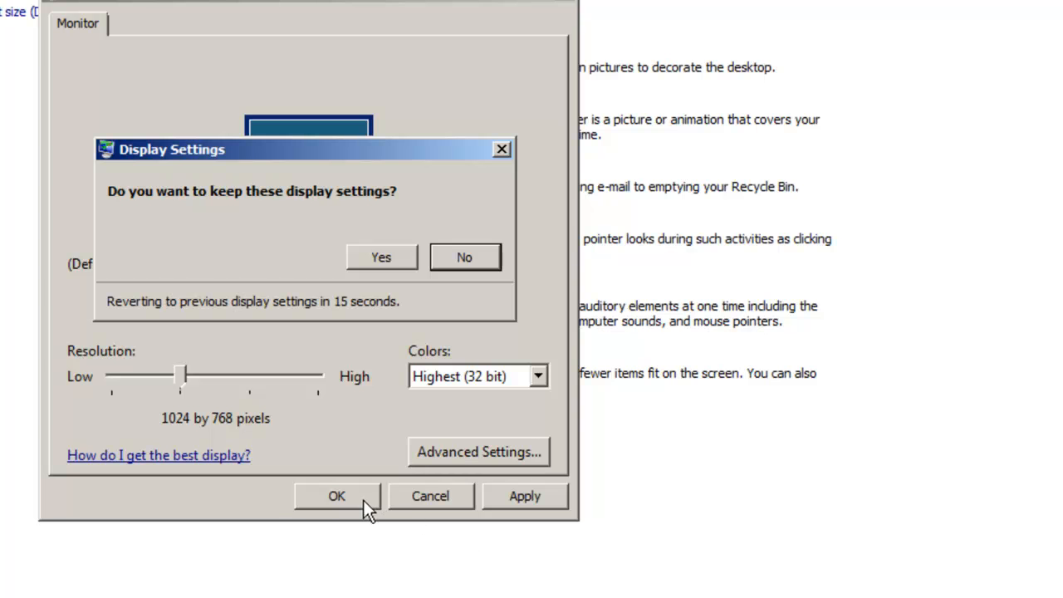
pyautogui.click(384, 257)
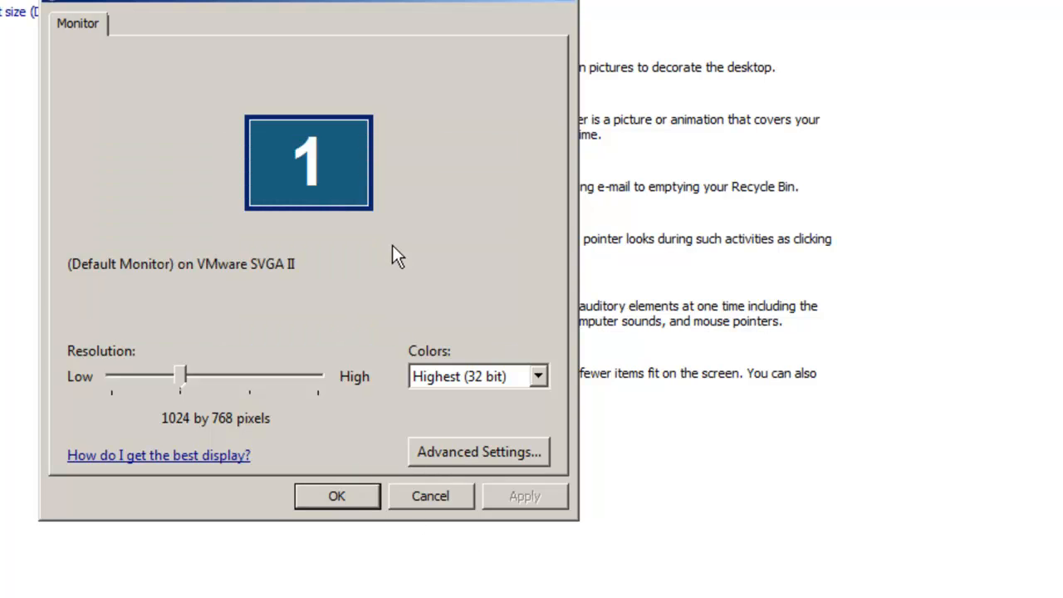
pyautogui.click(335, 506)
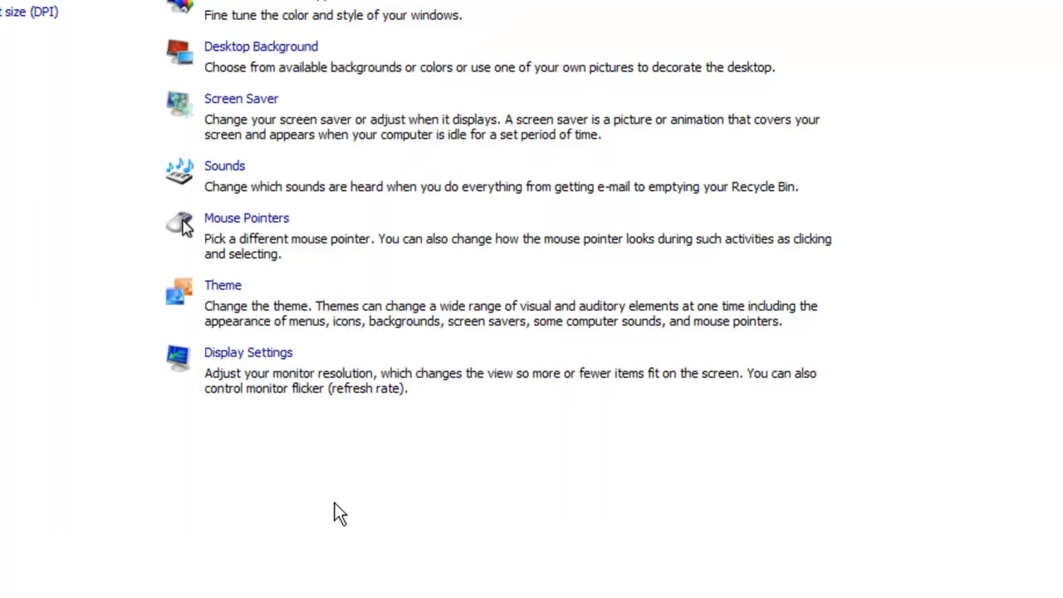